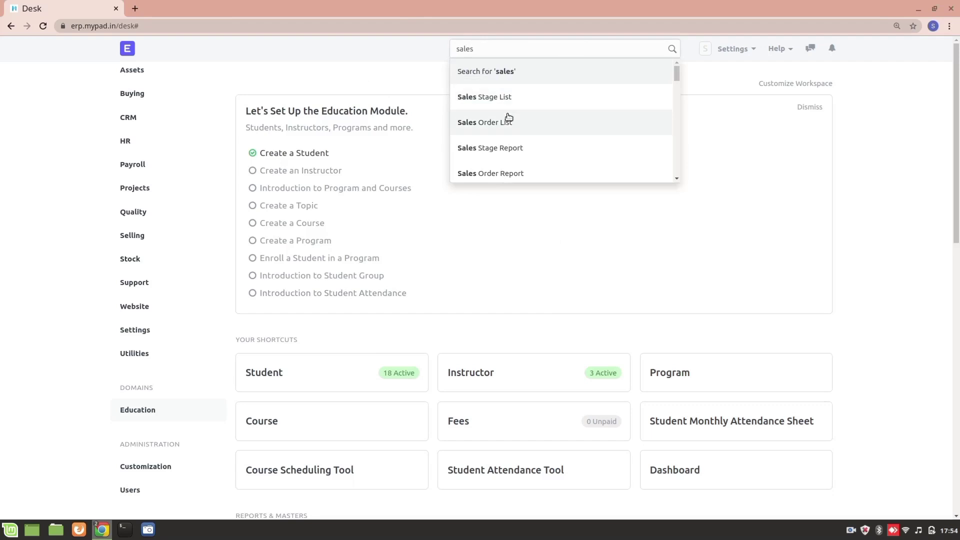
- Open the Sales Order list and display it in the Report Builder view
{"action": "left_click", "coordinate": [505, 121]}
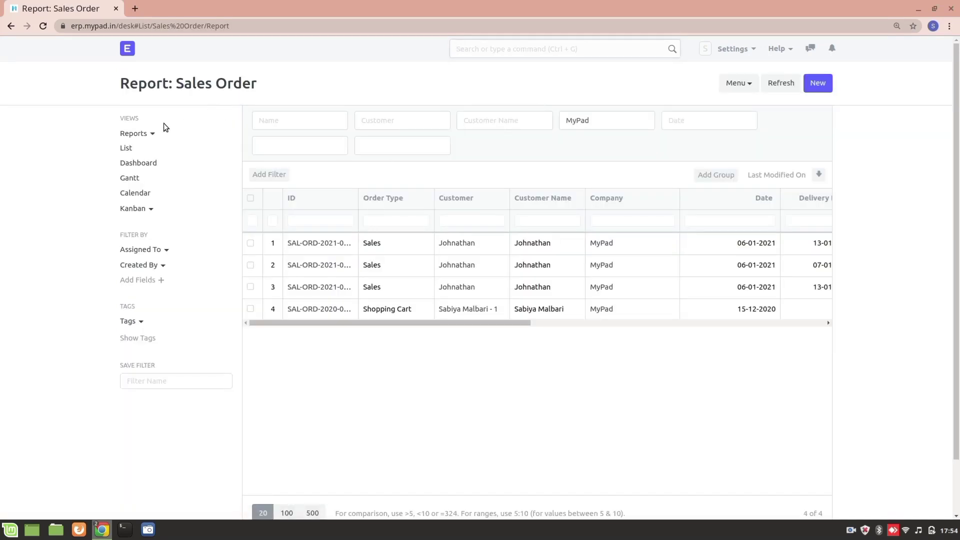
{"action": "left_click", "coordinate": [126, 148]}
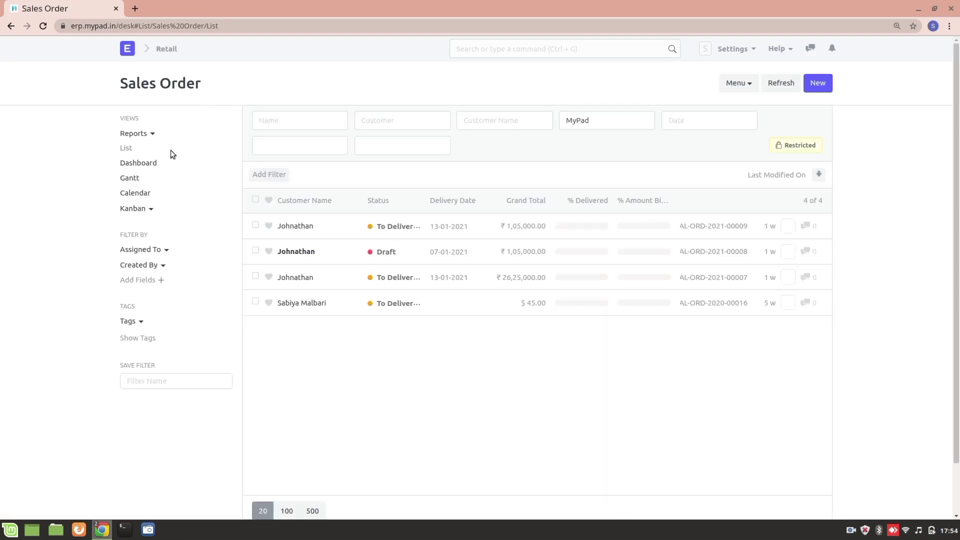
{"action": "left_click", "coordinate": [150, 135]}
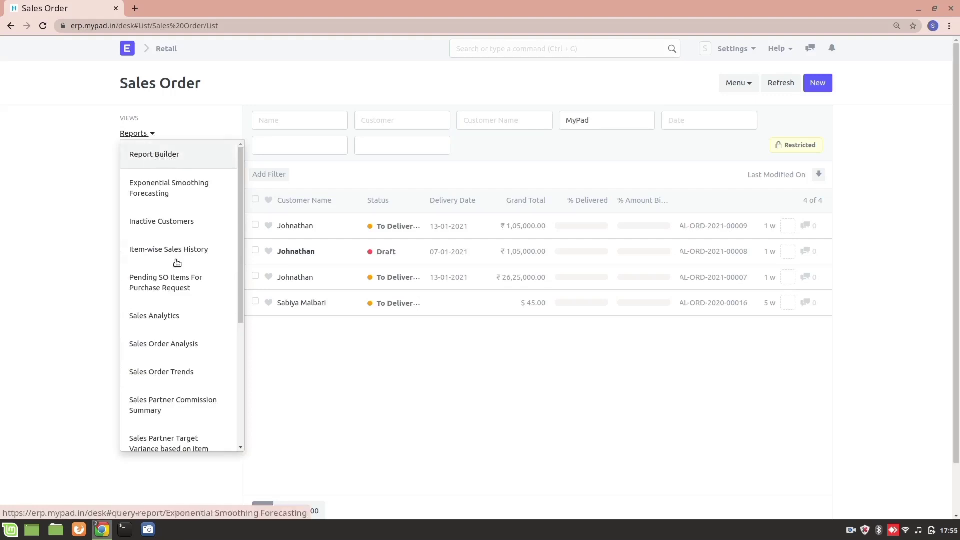
{"action": "scroll", "coordinate": [182, 261], "scroll_direction": "down", "scroll_amount": 5}
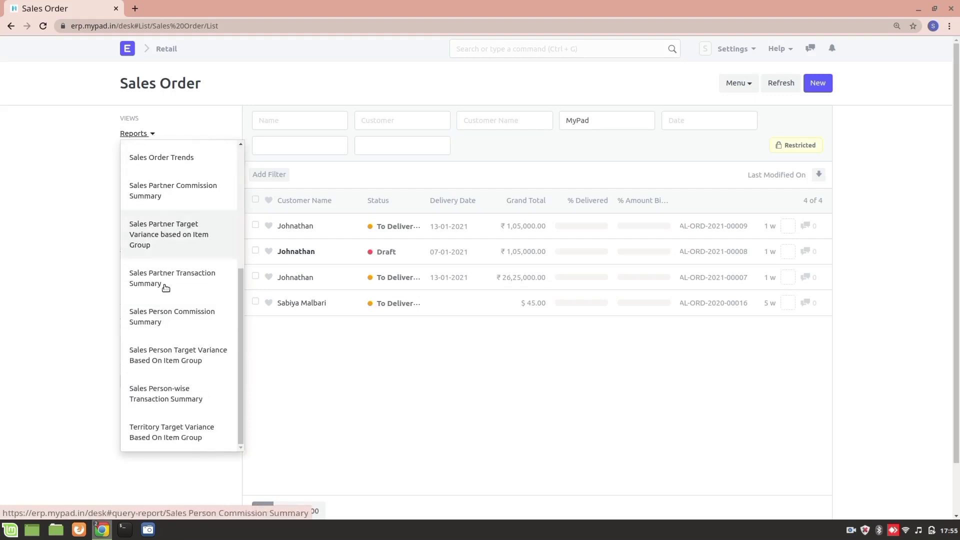
{"action": "scroll", "coordinate": [175, 240], "scroll_direction": "up", "scroll_amount": 4}
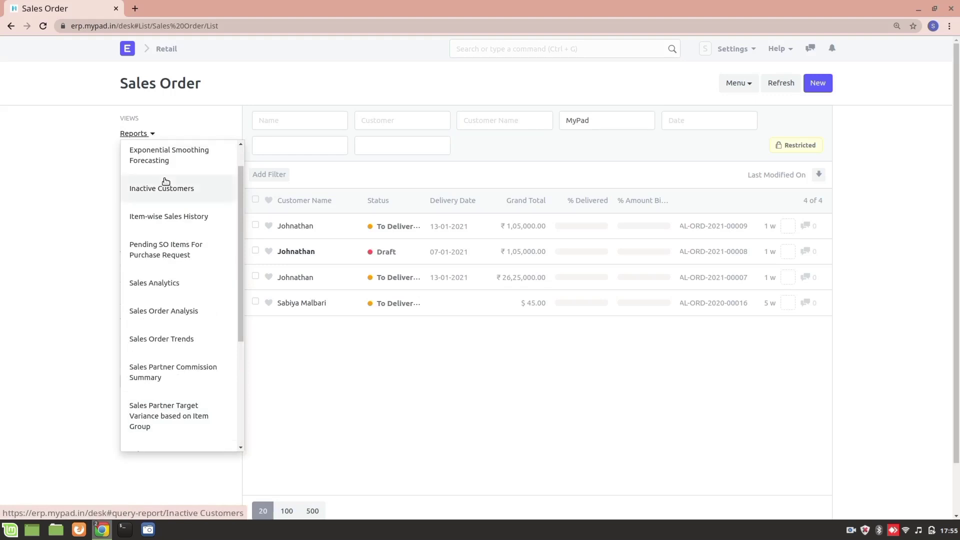
{"action": "scroll", "coordinate": [165, 181], "scroll_direction": "up", "scroll_amount": 1}
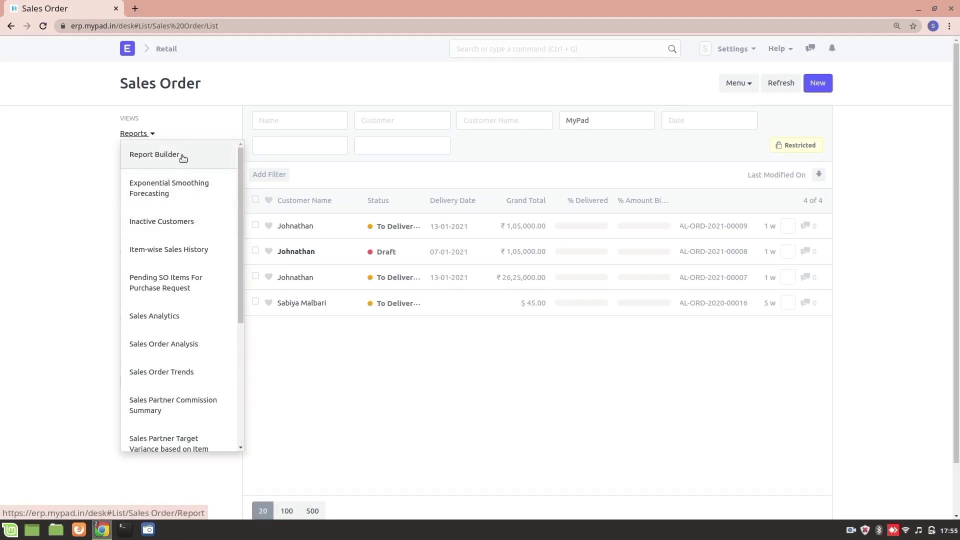
{"action": "left_click", "coordinate": [166, 154]}
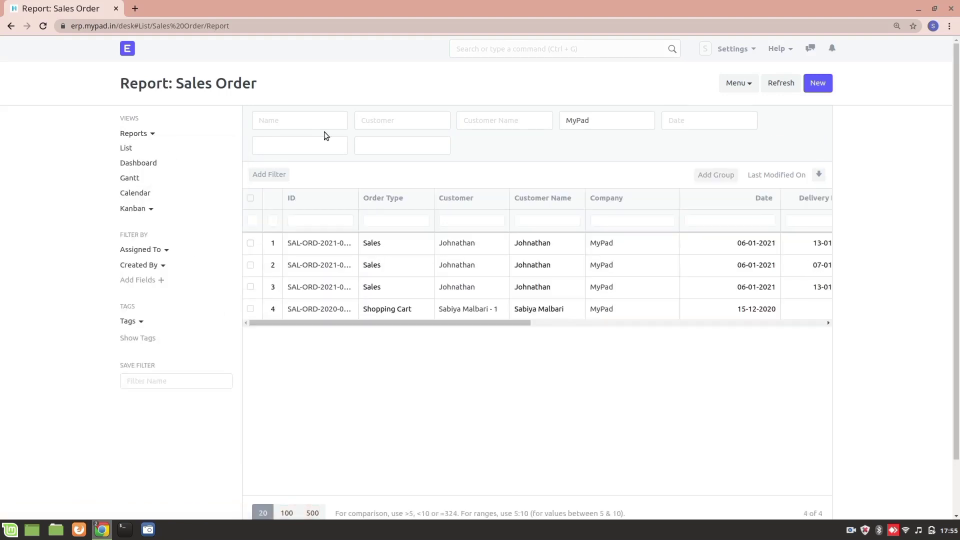
- Look through the Sales Order report's columns, from the ID to the totals, status and delivery percentages
{"action": "left_click", "coordinate": [269, 174]}
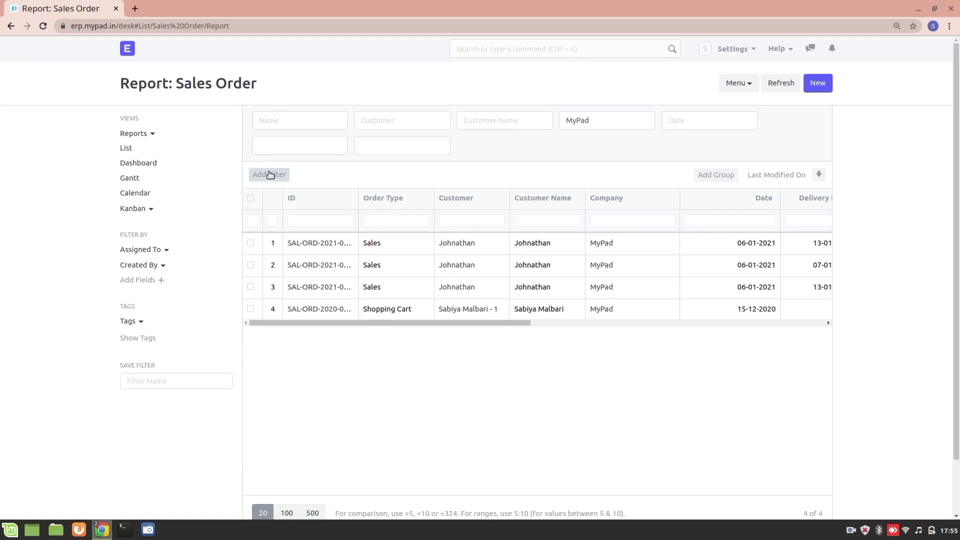
{"action": "scroll", "coordinate": [400, 290], "scroll_direction": "right", "scroll_amount": 6}
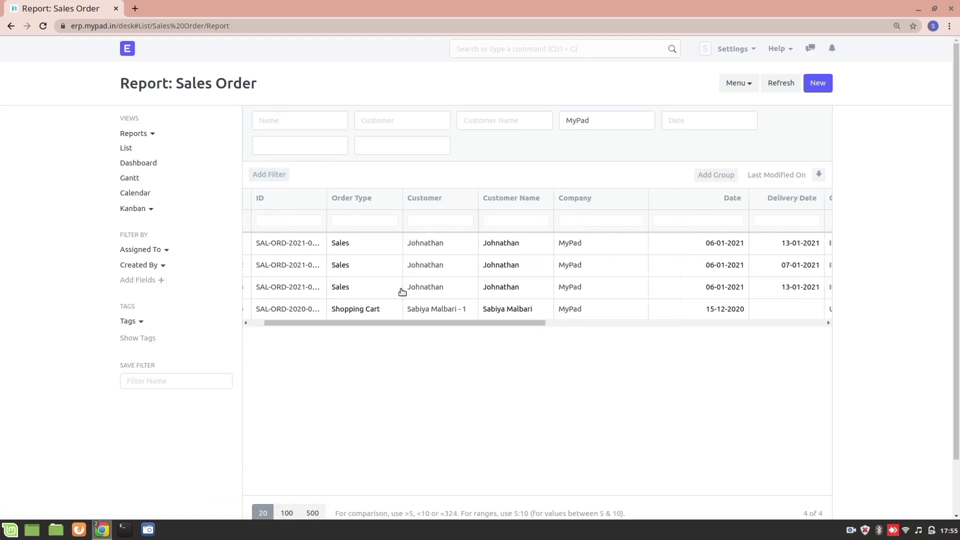
{"action": "scroll", "coordinate": [402, 291], "scroll_direction": "right", "scroll_amount": 4}
{"action": "scroll", "coordinate": [402, 291], "scroll_direction": "left", "scroll_amount": 10}
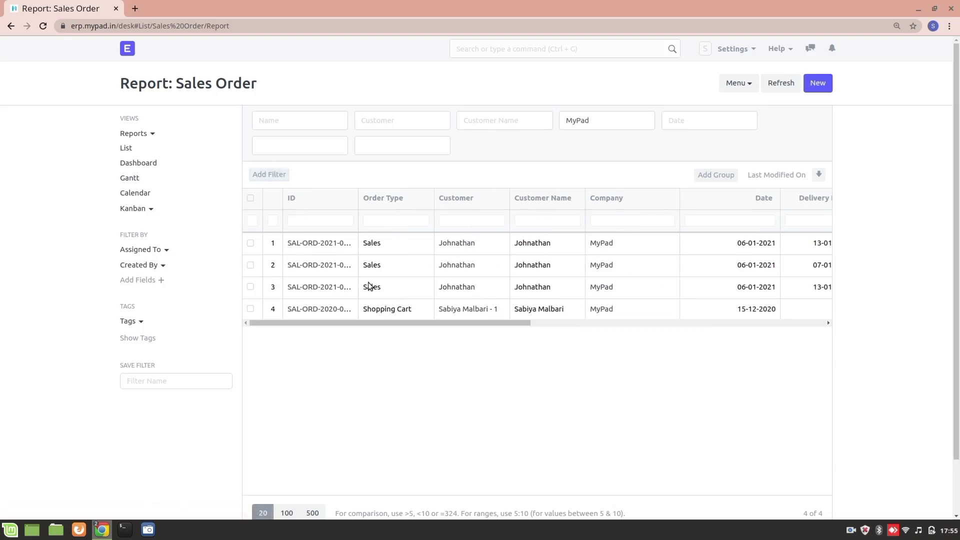
{"action": "scroll", "coordinate": [368, 286], "scroll_direction": "right", "scroll_amount": 6}
{"action": "scroll", "coordinate": [368, 282], "scroll_direction": "right", "scroll_amount": 1}
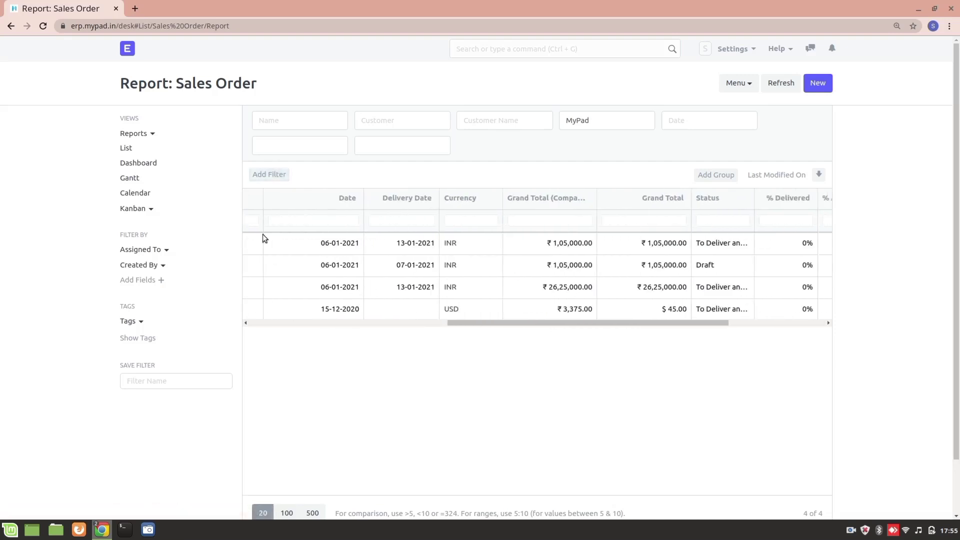
{"action": "scroll", "coordinate": [345, 265], "scroll_direction": "left", "scroll_amount": 10}
{"action": "scroll", "coordinate": [349, 275], "scroll_direction": "right", "scroll_amount": 6}
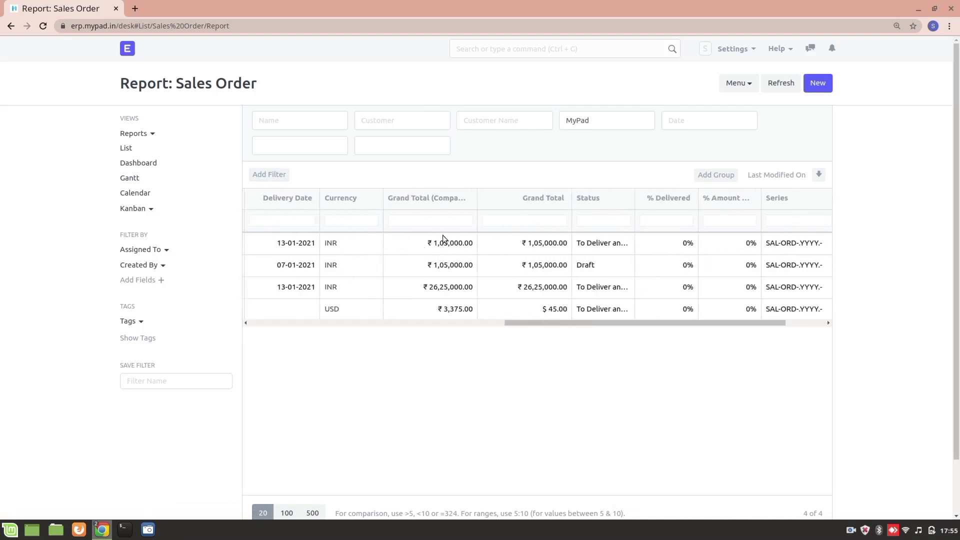
- Filter the report to sales orders whose Grand Total is >= 105000
{"action": "left_click", "coordinate": [281, 173]}
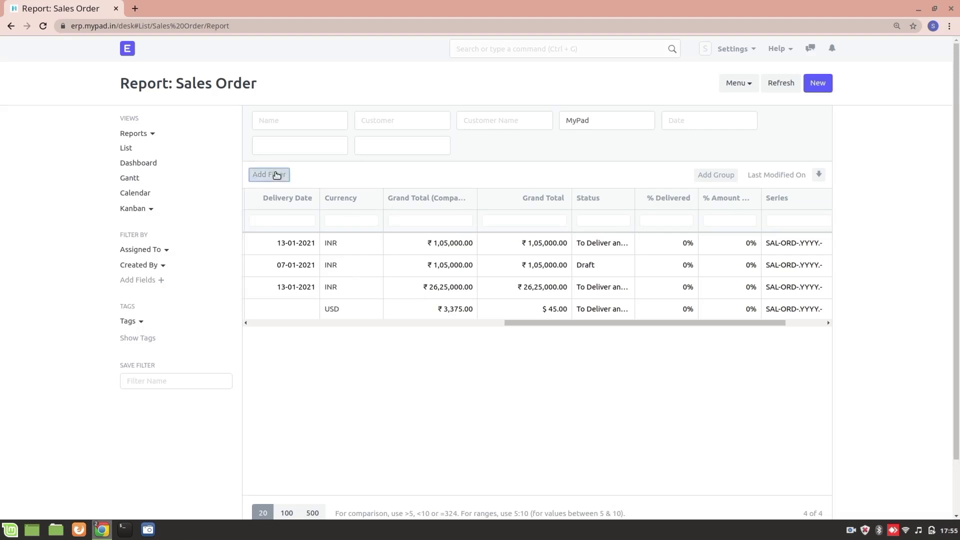
{"action": "left_click", "coordinate": [295, 204]}
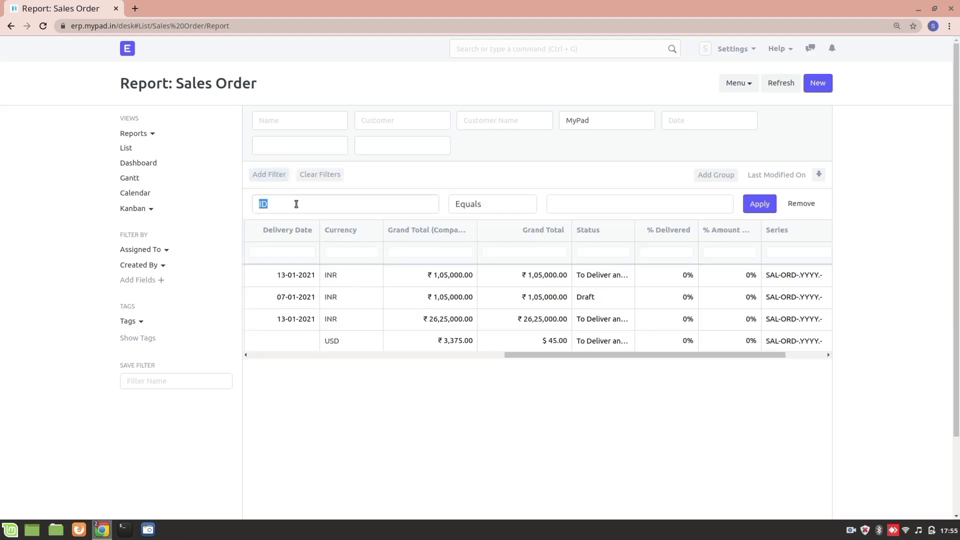
{"action": "key", "text": "BackSpace"}
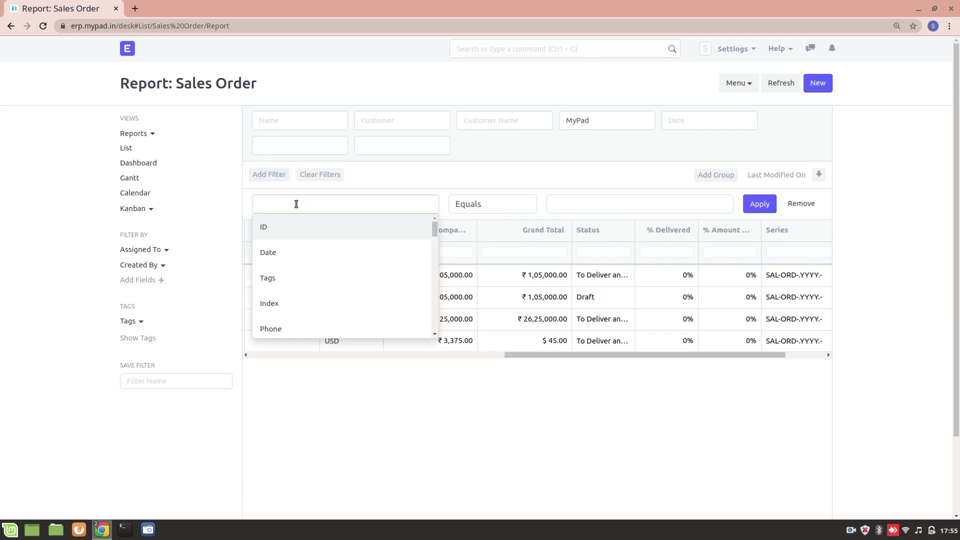
{"action": "type", "text": "gr"}
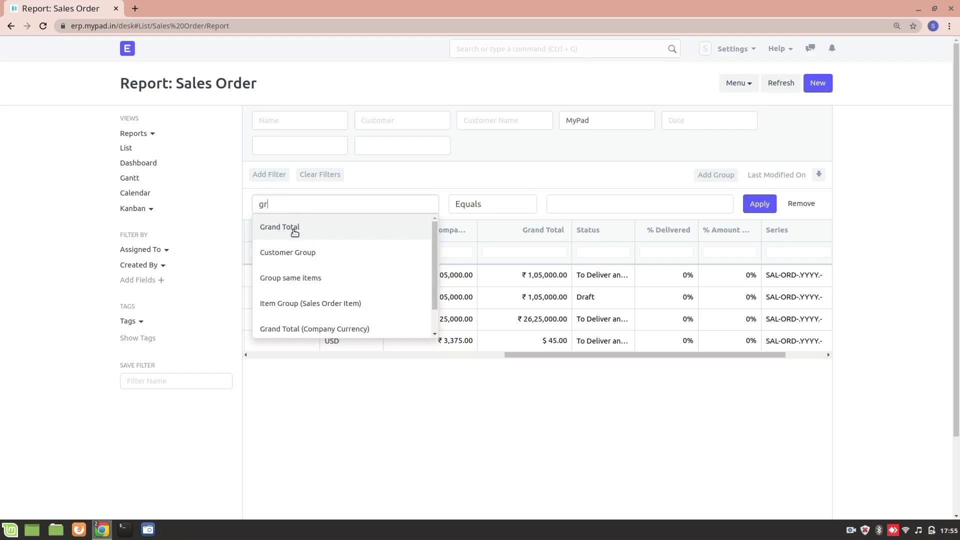
{"action": "left_click", "coordinate": [294, 231]}
{"action": "left_click", "coordinate": [494, 203]}
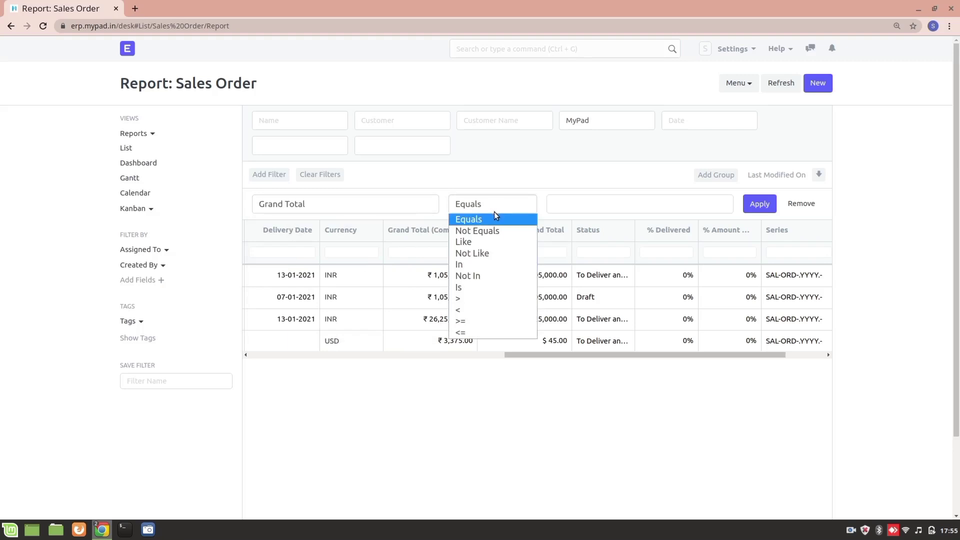
{"action": "left_click", "coordinate": [460, 320]}
{"action": "left_click", "coordinate": [563, 204]}
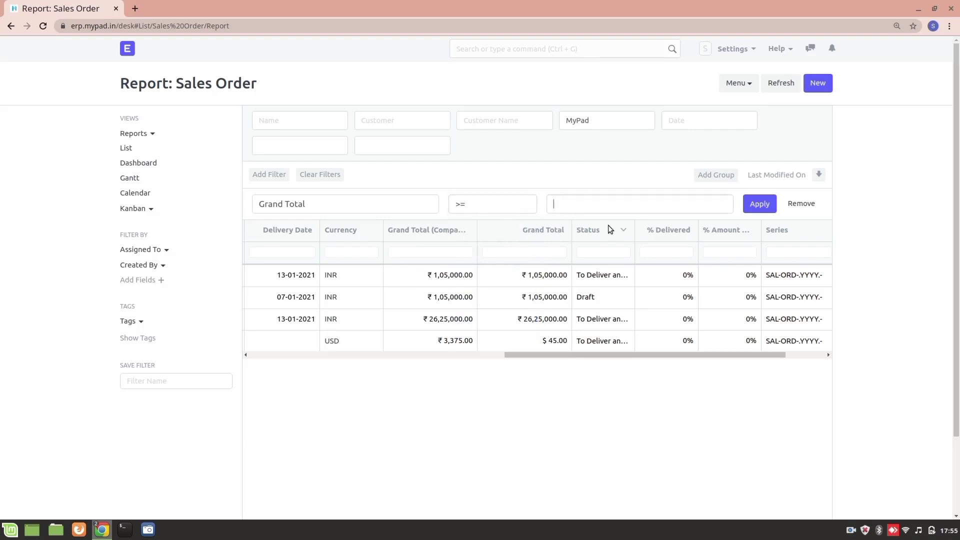
{"action": "type", "text": "105000"}
{"action": "left_click", "coordinate": [759, 207]}
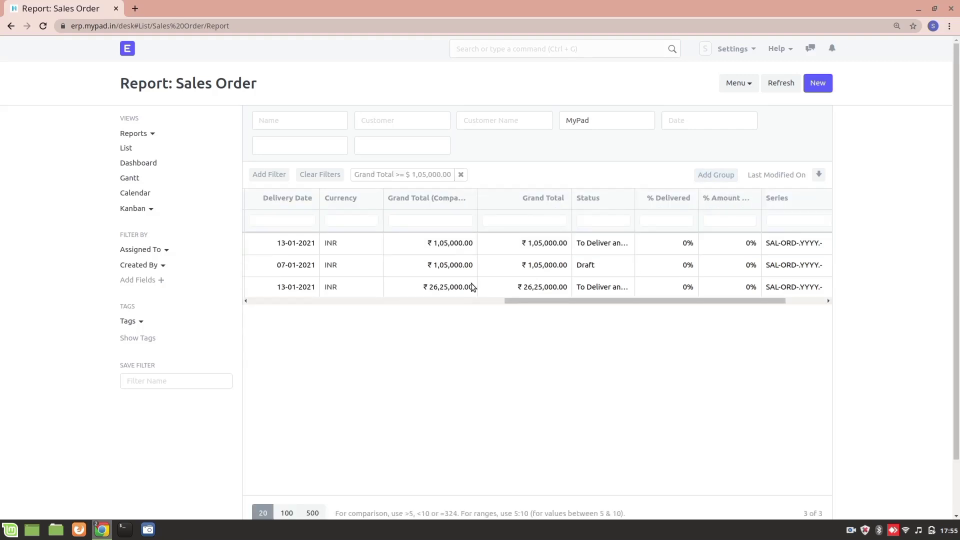
- Deselect % Amount Billed and % Delivered in the report's column selection
{"action": "scroll", "coordinate": [375, 285], "scroll_direction": "left", "scroll_amount": 2}
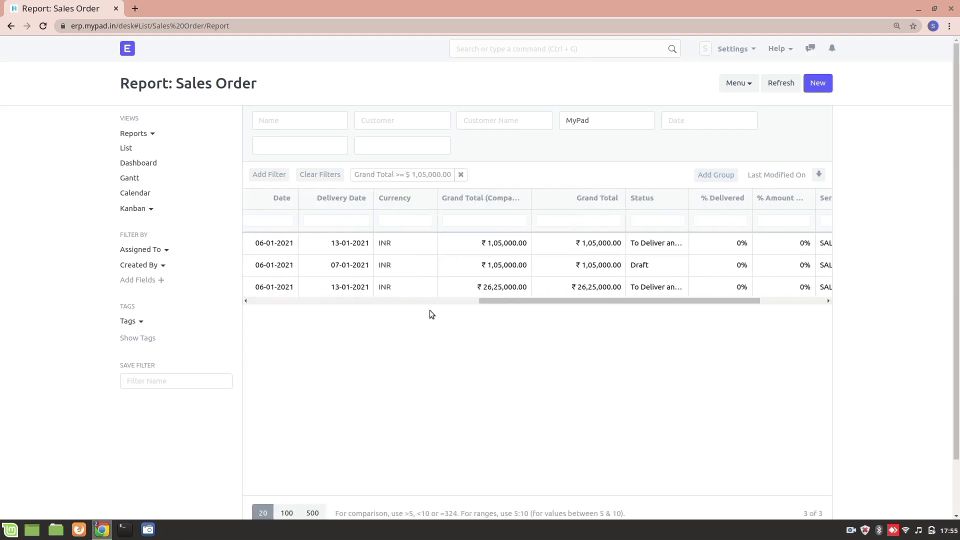
{"action": "scroll", "coordinate": [373, 256], "scroll_direction": "left", "scroll_amount": 10}
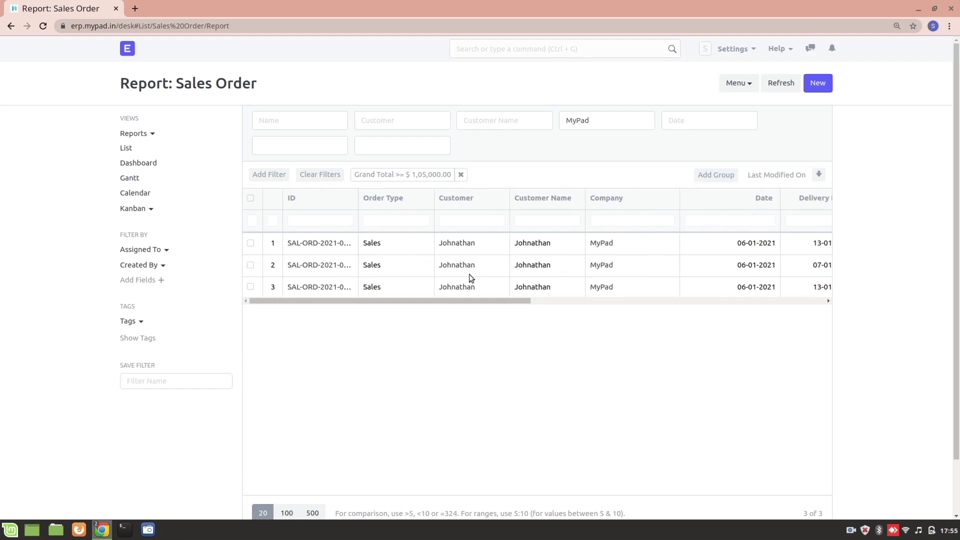
{"action": "scroll", "coordinate": [470, 274], "scroll_direction": "right", "scroll_amount": 15}
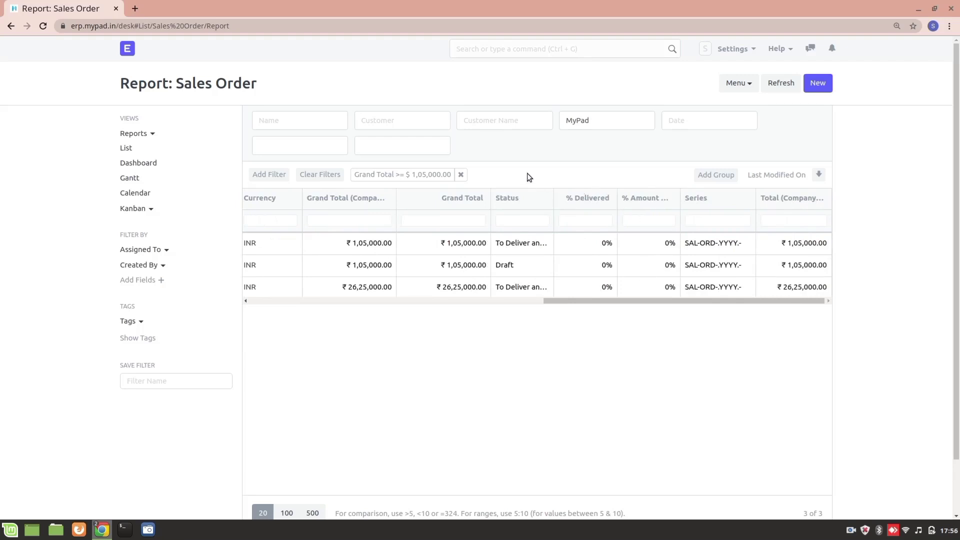
{"action": "left_click", "coordinate": [748, 84]}
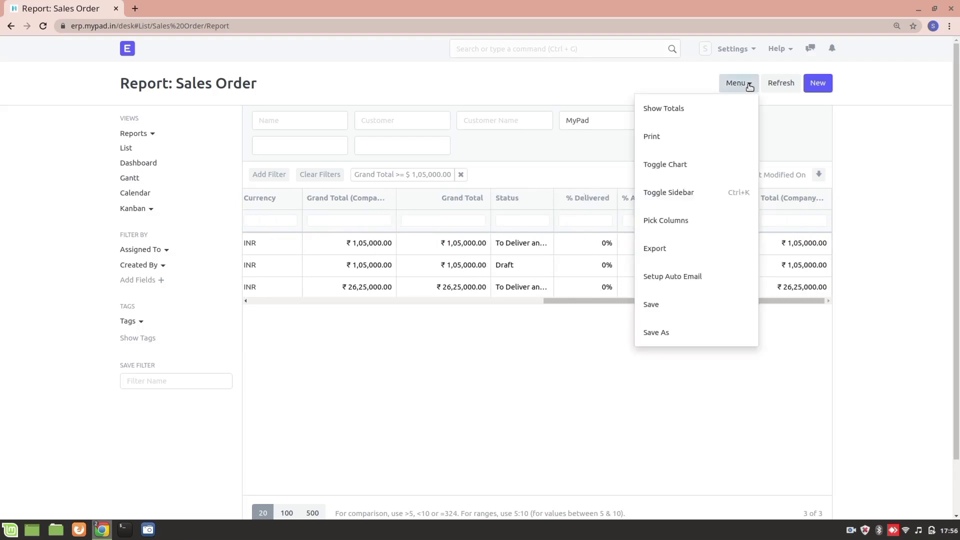
{"action": "left_click", "coordinate": [674, 223]}
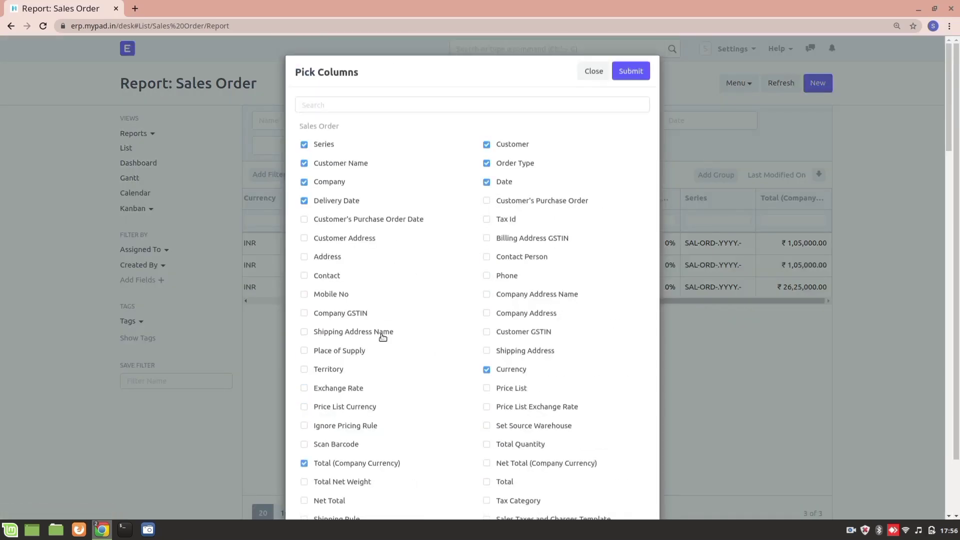
{"action": "scroll", "coordinate": [383, 339], "scroll_direction": "down", "scroll_amount": 10}
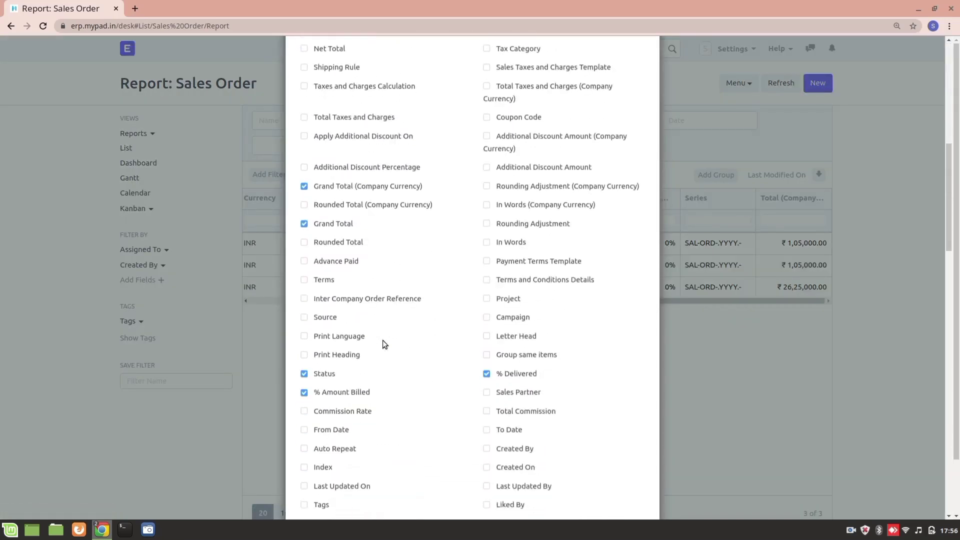
{"action": "scroll", "coordinate": [382, 344], "scroll_direction": "down", "scroll_amount": 3}
{"action": "left_click", "coordinate": [304, 258]}
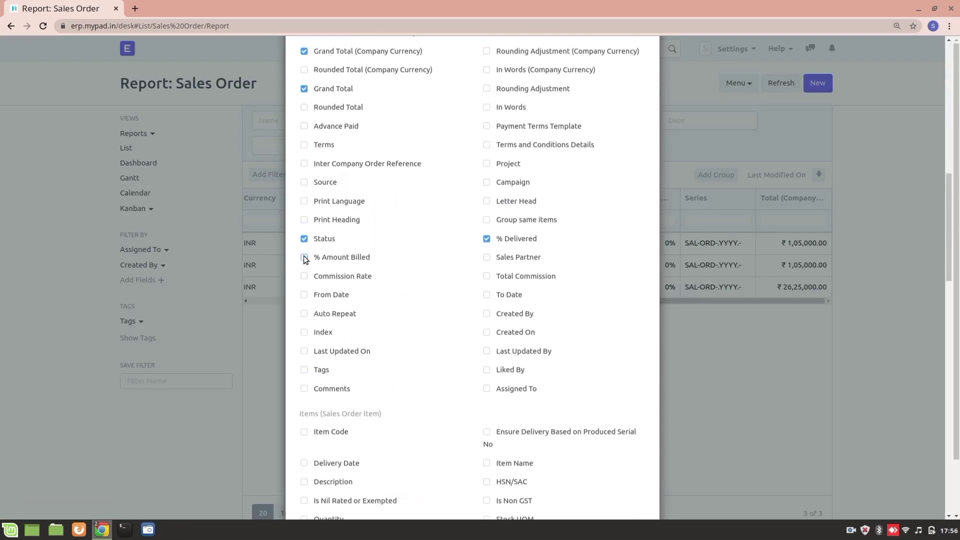
{"action": "left_click", "coordinate": [486, 238]}
{"action": "scroll", "coordinate": [443, 307], "scroll_direction": "up", "scroll_amount": 1}
{"action": "scroll", "coordinate": [443, 306], "scroll_direction": "down", "scroll_amount": 3}
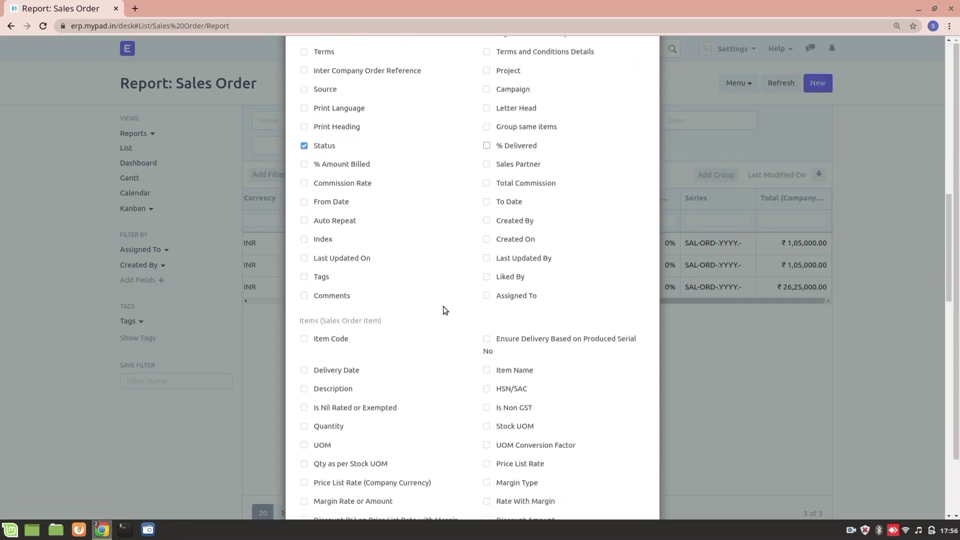
- Add the Exchange Rate field to the column selection and submit the chosen columns
{"action": "scroll", "coordinate": [443, 306], "scroll_direction": "up", "scroll_amount": 10}
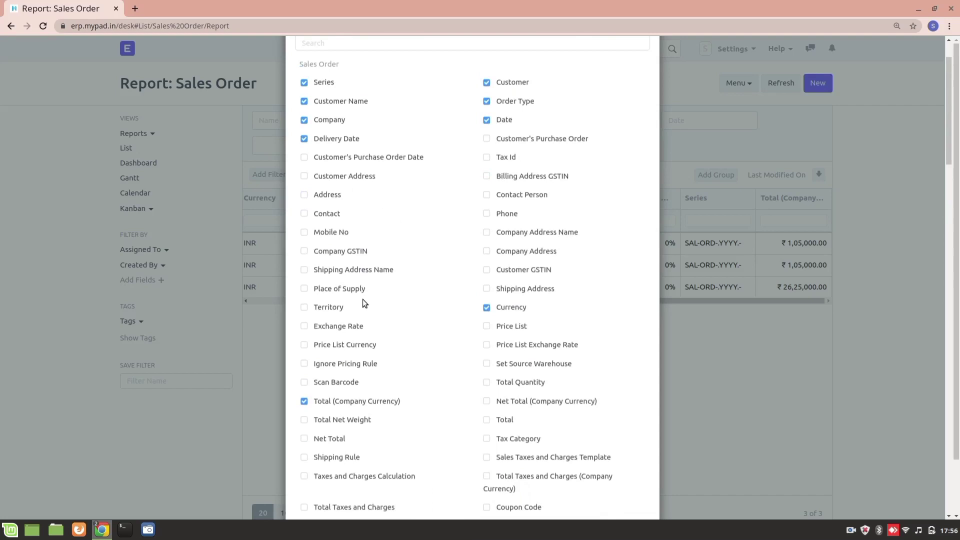
{"action": "left_click", "coordinate": [303, 326]}
{"action": "scroll", "coordinate": [470, 119], "scroll_direction": "up", "scroll_amount": 2}
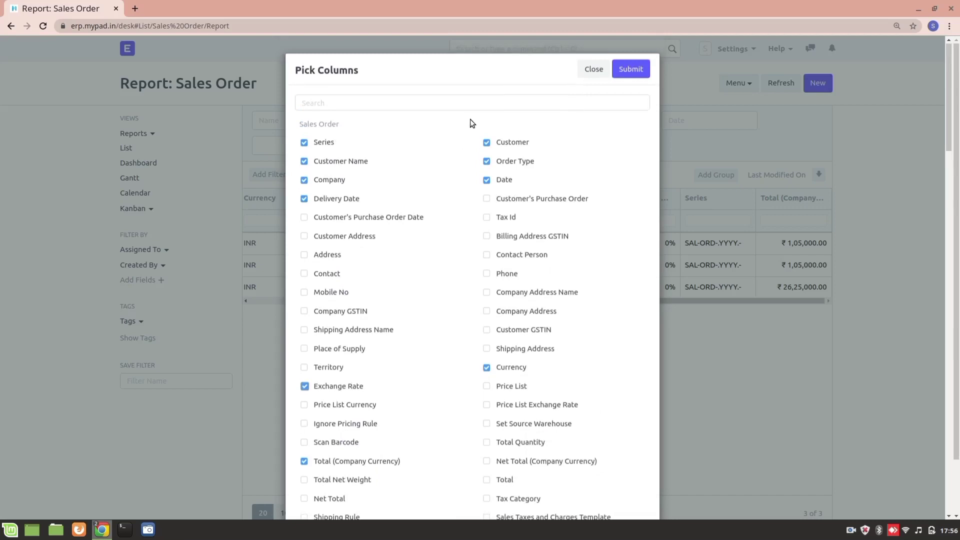
{"action": "left_click", "coordinate": [635, 75]}
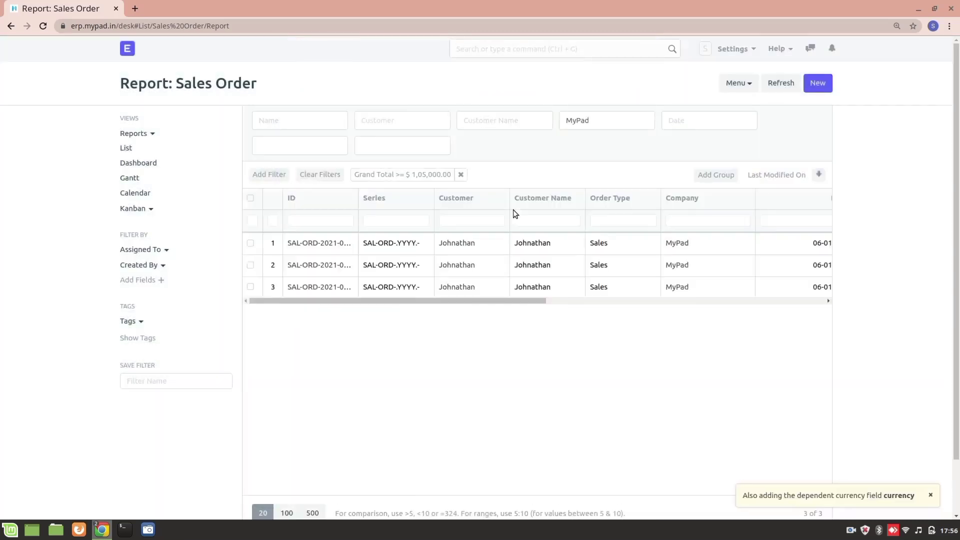
- Review the updated report columns and move the Customer column ahead of Series
{"action": "scroll", "coordinate": [403, 248], "scroll_direction": "right", "scroll_amount": 5}
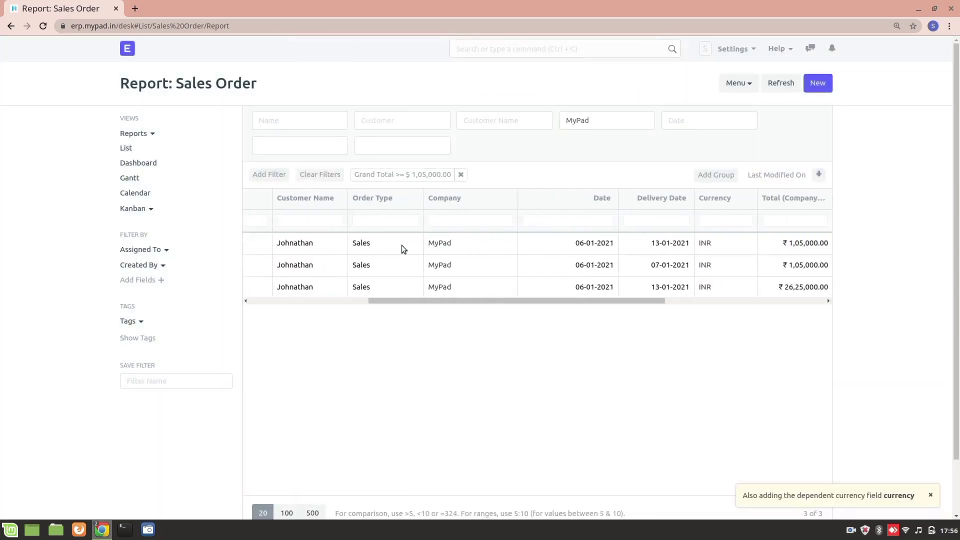
{"action": "scroll", "coordinate": [403, 248], "scroll_direction": "right", "scroll_amount": 5}
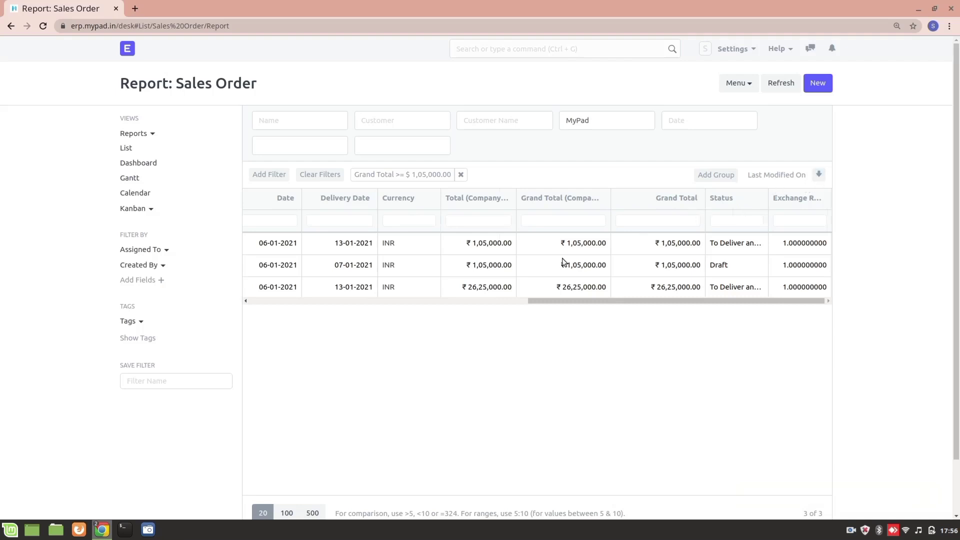
{"action": "scroll", "coordinate": [563, 262], "scroll_direction": "left", "scroll_amount": 10}
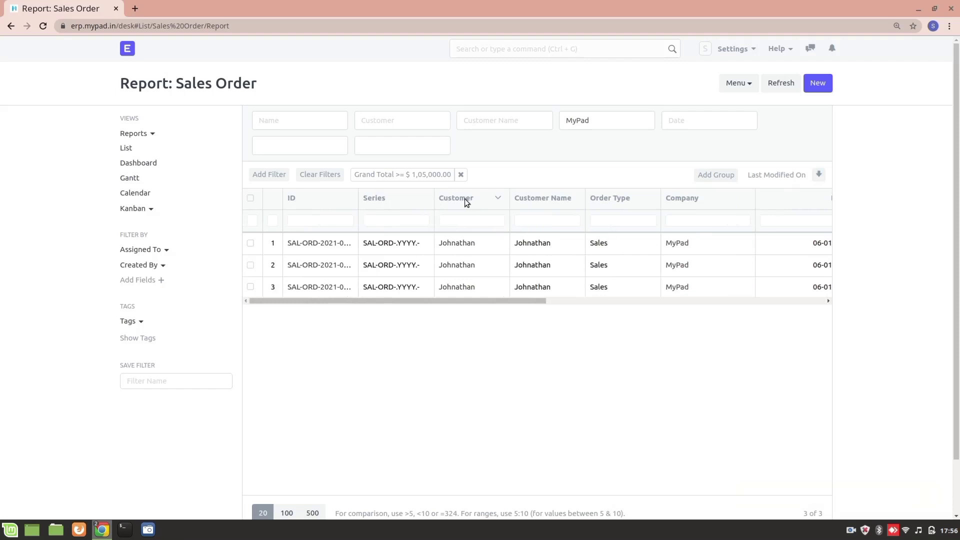
{"action": "left_click_drag", "start_coordinate": [464, 199], "coordinate": [386, 194]}
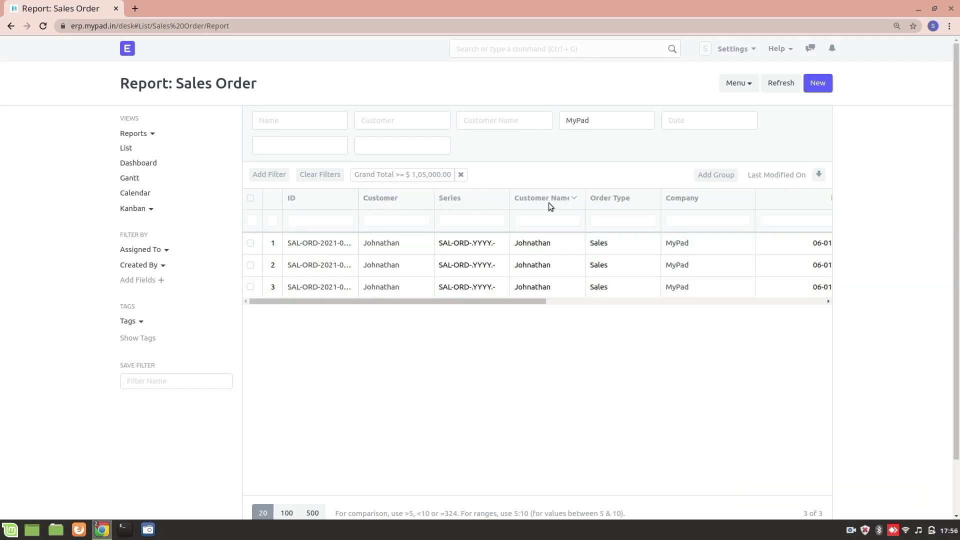
{"action": "scroll", "coordinate": [779, 243], "scroll_direction": "right", "scroll_amount": 5}
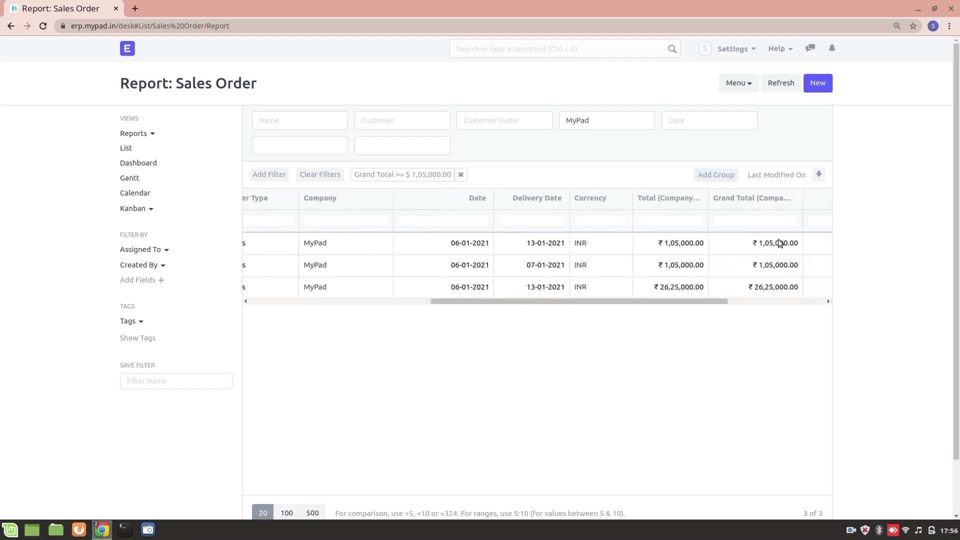
- Sort the Sales Order report by Customer Name
{"action": "scroll", "coordinate": [629, 230], "scroll_direction": "down", "scroll_amount": 1}
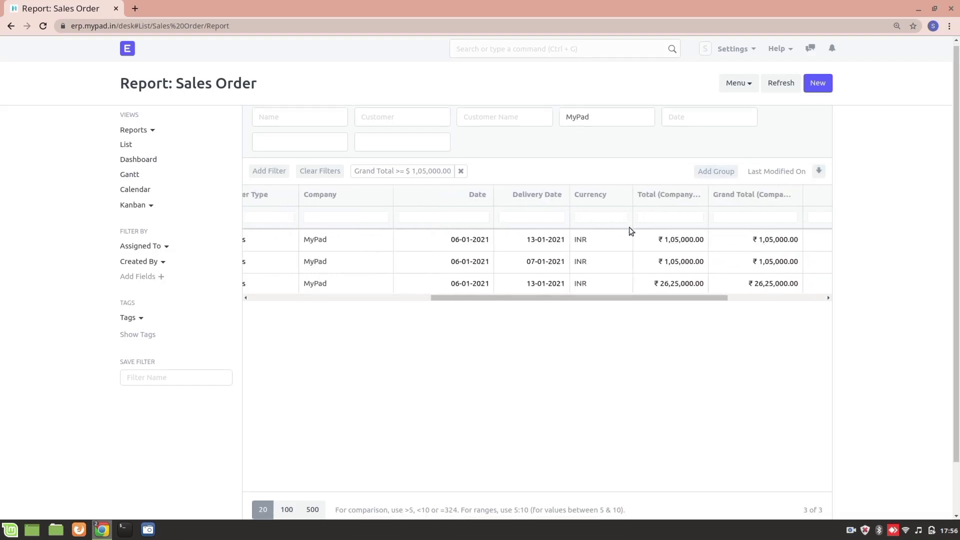
{"action": "scroll", "coordinate": [457, 256], "scroll_direction": "left", "scroll_amount": 5}
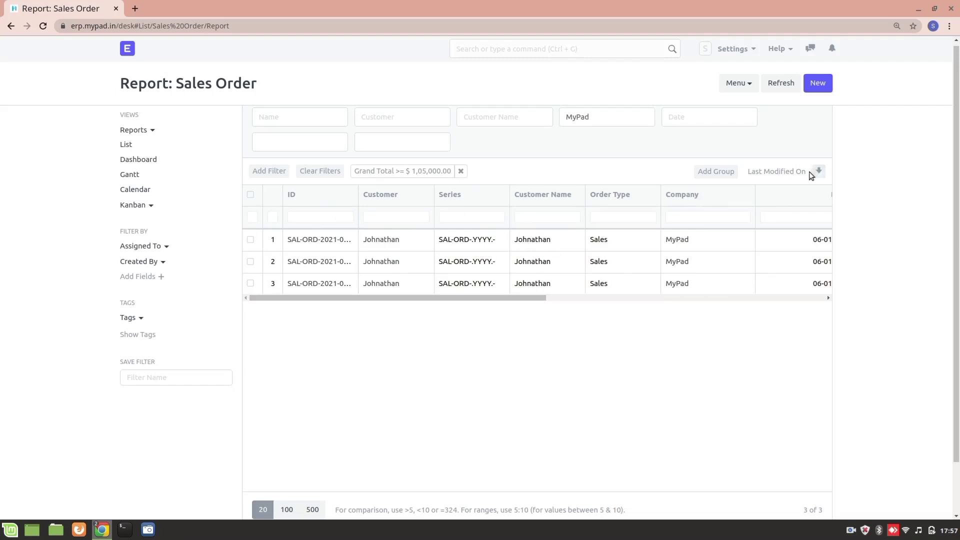
{"action": "left_click", "coordinate": [795, 172]}
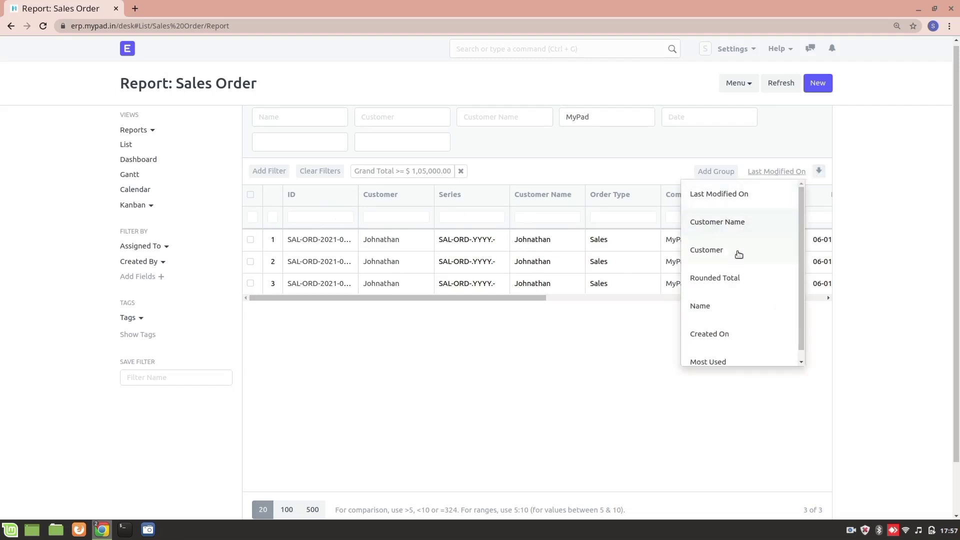
{"action": "scroll", "coordinate": [730, 324], "scroll_direction": "down", "scroll_amount": 1}
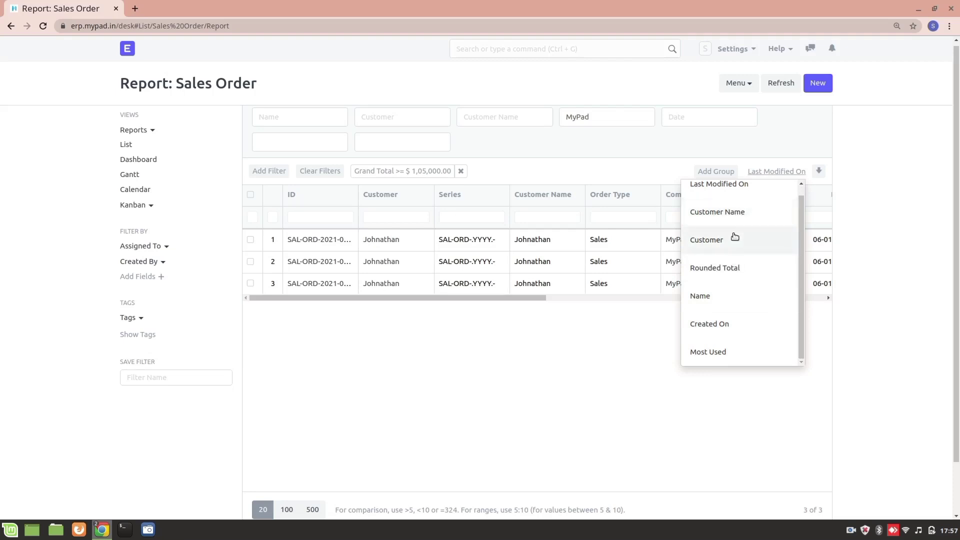
{"action": "left_click", "coordinate": [733, 211]}
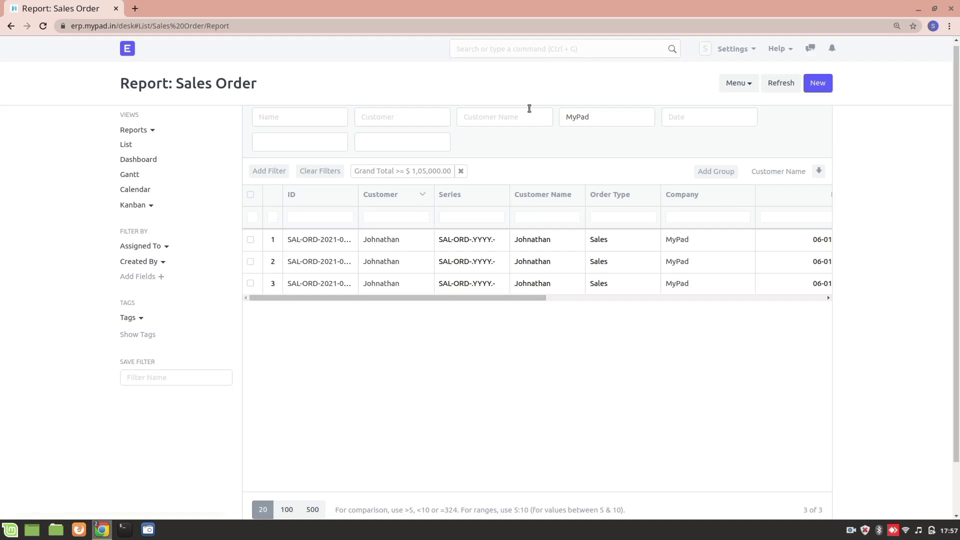
- Save the customised report under the name "Sales Order More than 100000"
{"action": "left_click", "coordinate": [731, 82]}
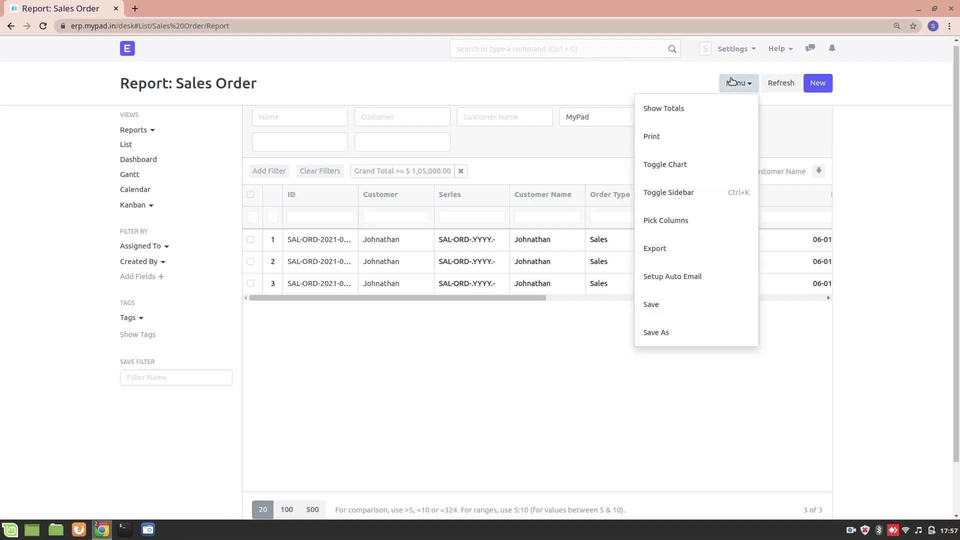
{"action": "left_click", "coordinate": [664, 311]}
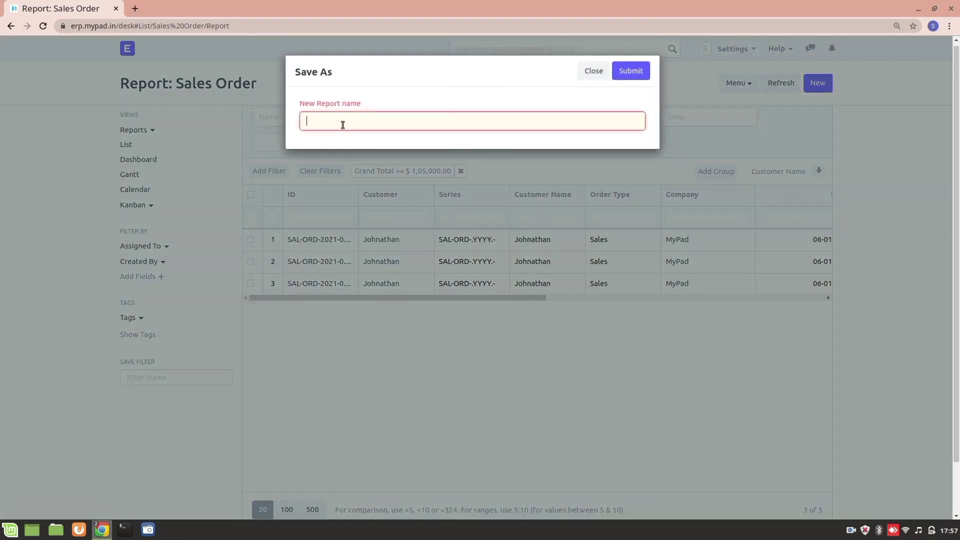
{"action": "type", "text": "Sales Order More than 100000"}
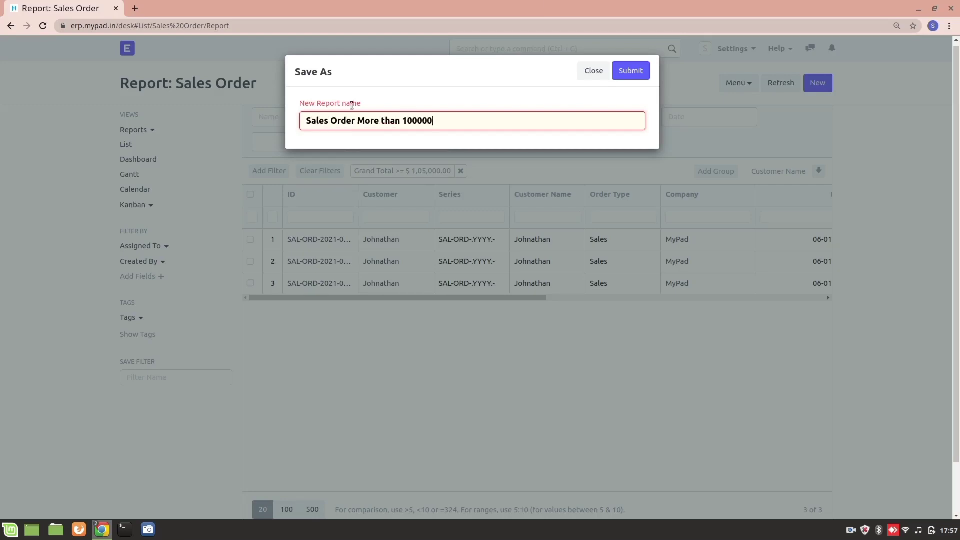
{"action": "left_click", "coordinate": [633, 73]}
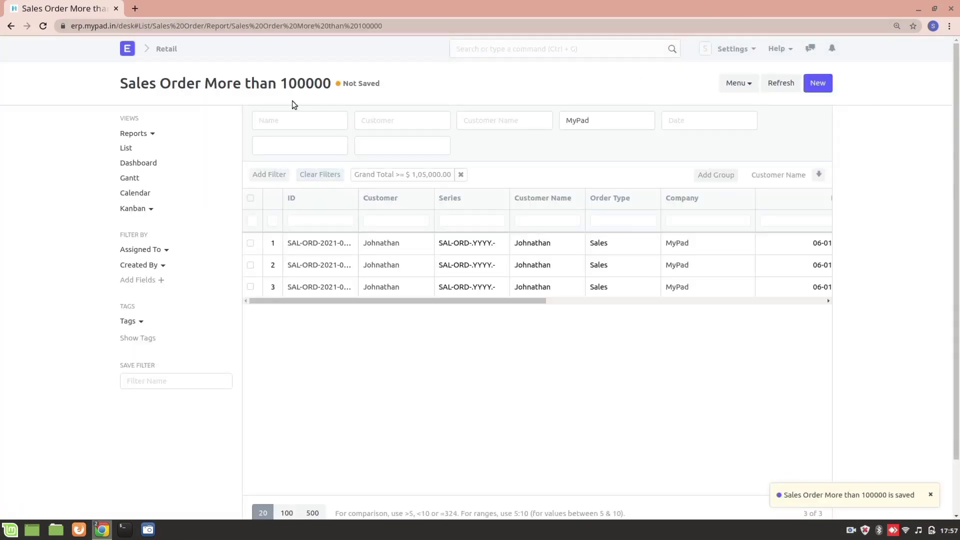
- Export the saved report as an Excel file and open the downloaded spreadsheet in LibreOffice Calc
{"action": "left_click", "coordinate": [743, 84]}
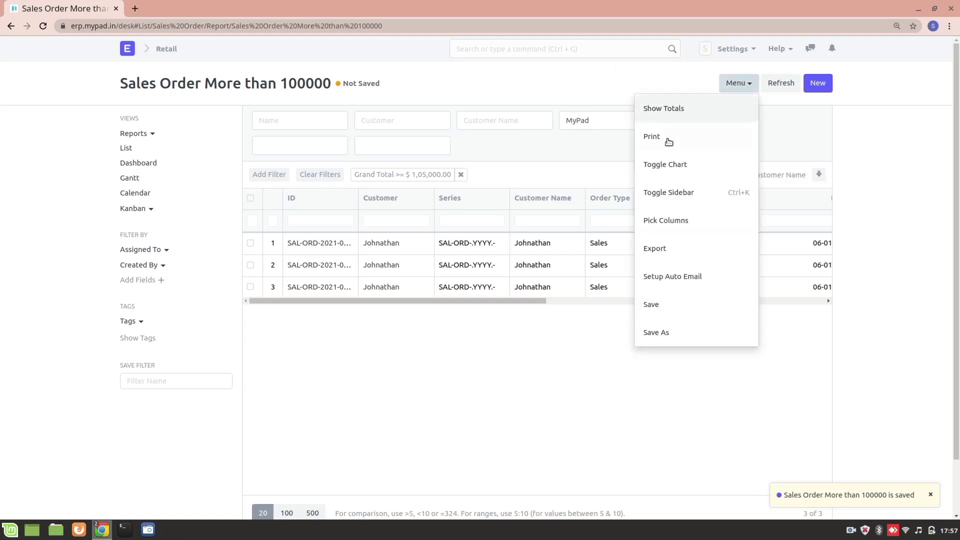
{"action": "left_click", "coordinate": [693, 248]}
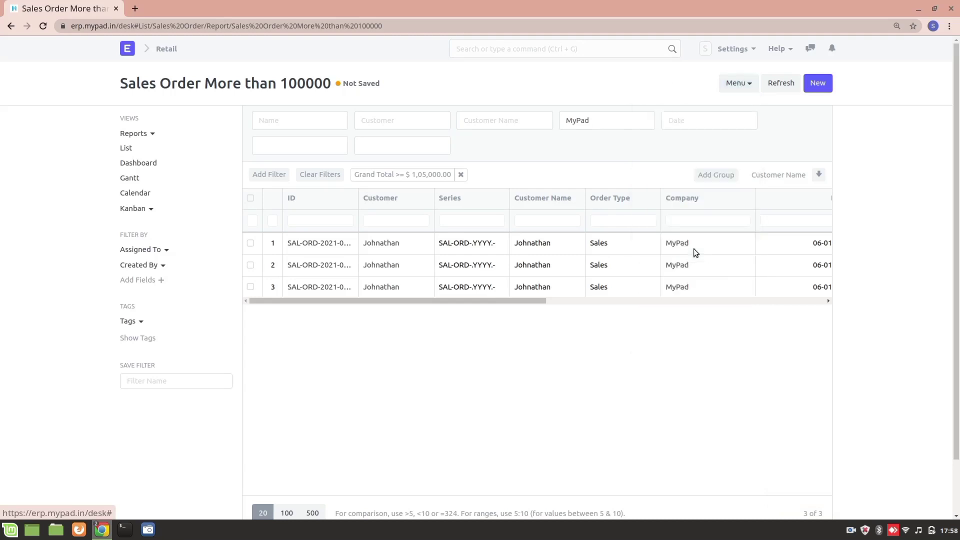
{"action": "left_click", "coordinate": [384, 122]}
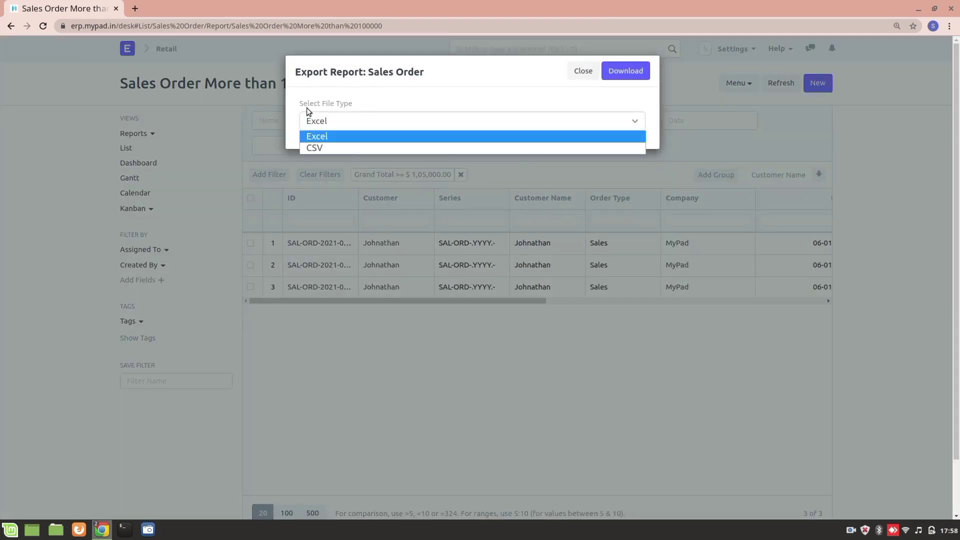
{"action": "left_click", "coordinate": [329, 136]}
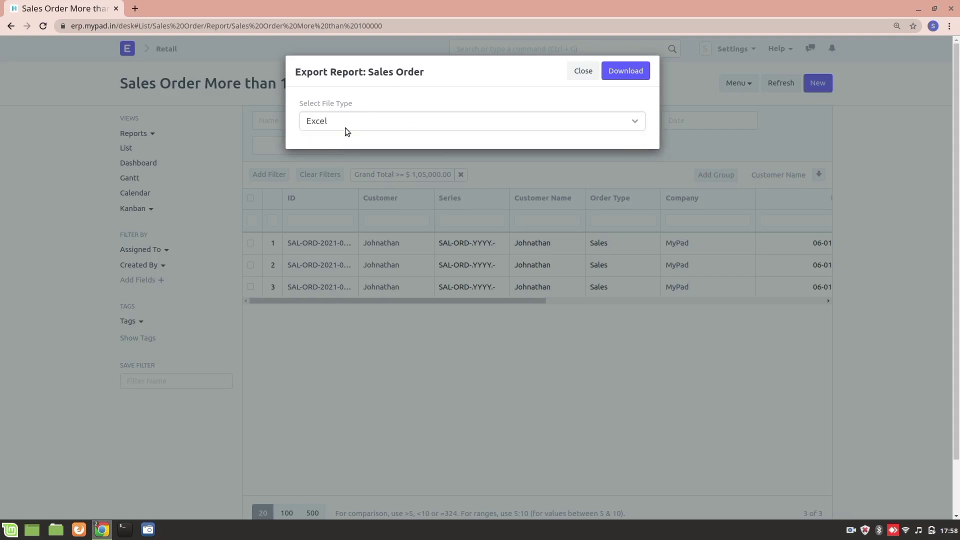
{"action": "left_click", "coordinate": [631, 78]}
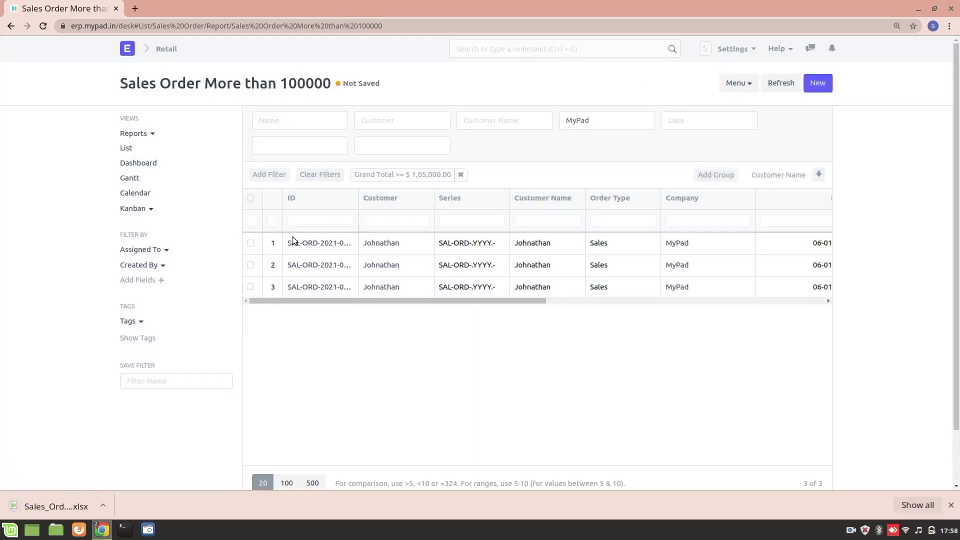
{"action": "left_click", "coordinate": [64, 504]}
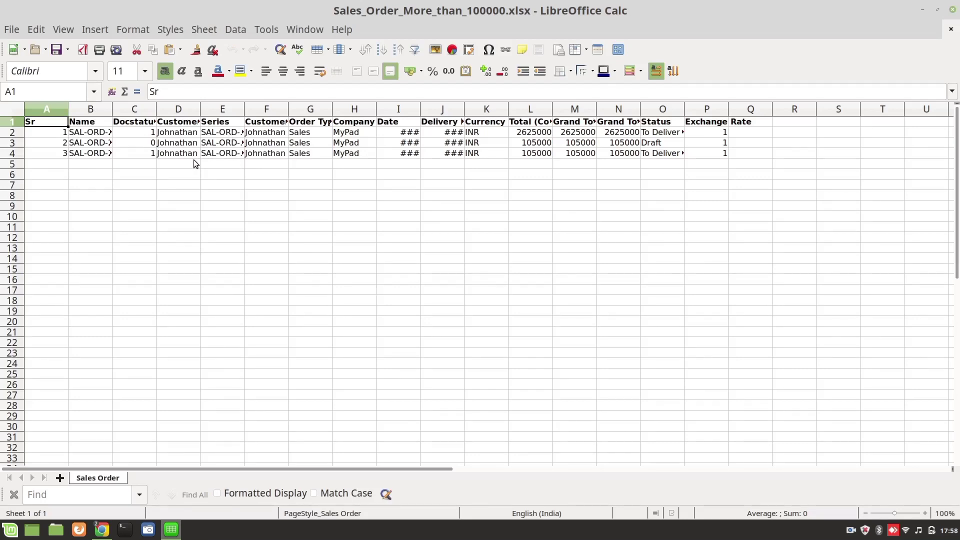
- Switch back to the browser, return to the Desk and open Student Applicant from the Education module's Admission section
{"action": "key", "text": "alt+Tab"}
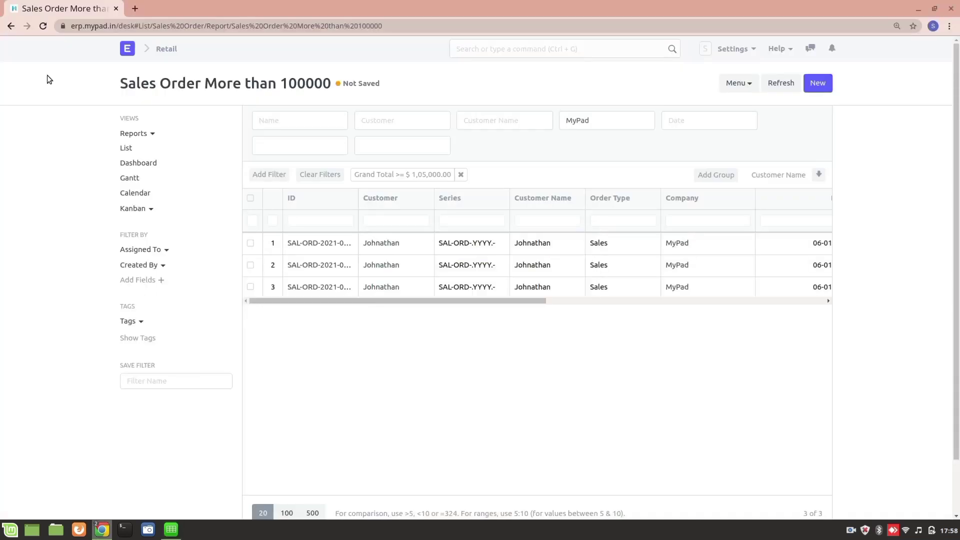
{"action": "left_click", "coordinate": [11, 26]}
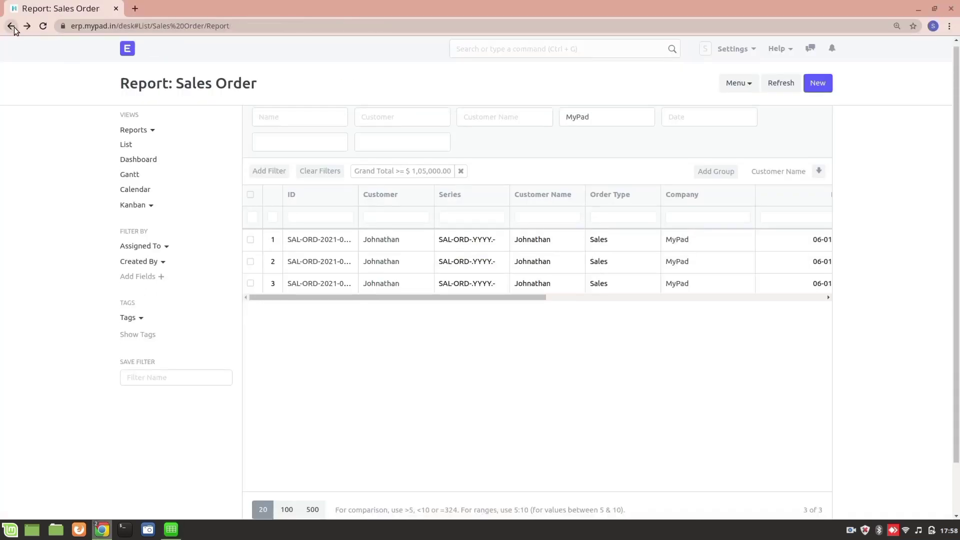
{"action": "left_click", "coordinate": [125, 48]}
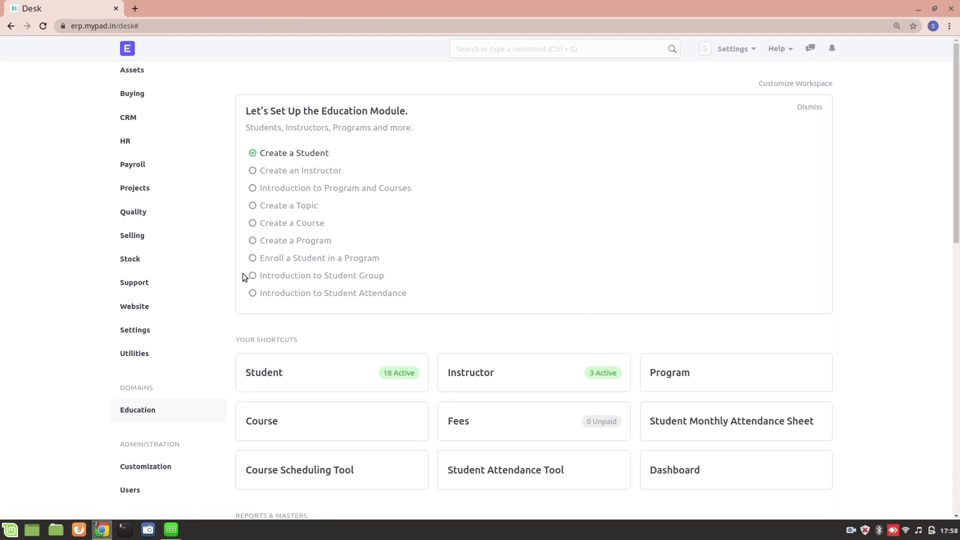
{"action": "scroll", "coordinate": [328, 381], "scroll_direction": "down", "scroll_amount": 5}
{"action": "scroll", "coordinate": [329, 381], "scroll_direction": "down", "scroll_amount": 6}
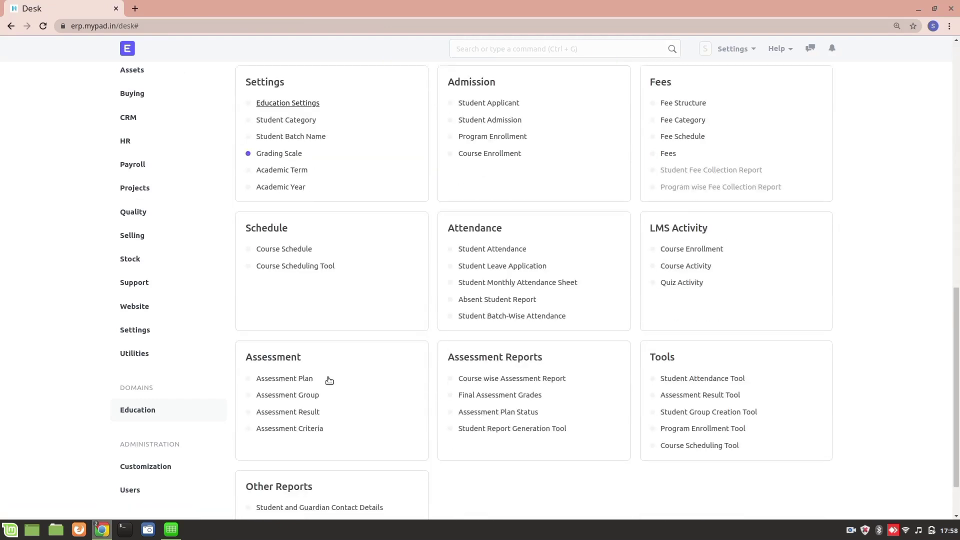
{"action": "scroll", "coordinate": [495, 171], "scroll_direction": "up", "scroll_amount": 3}
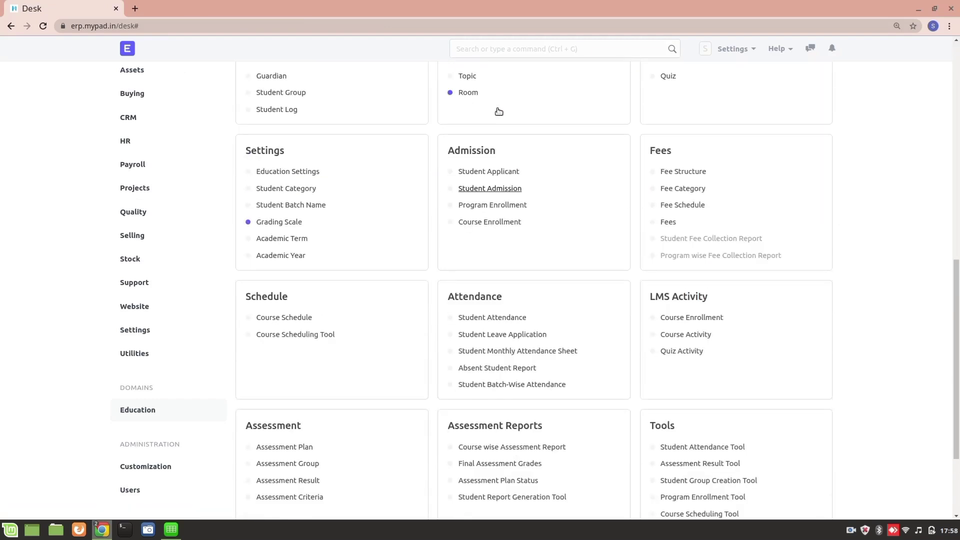
{"action": "left_click", "coordinate": [495, 172]}
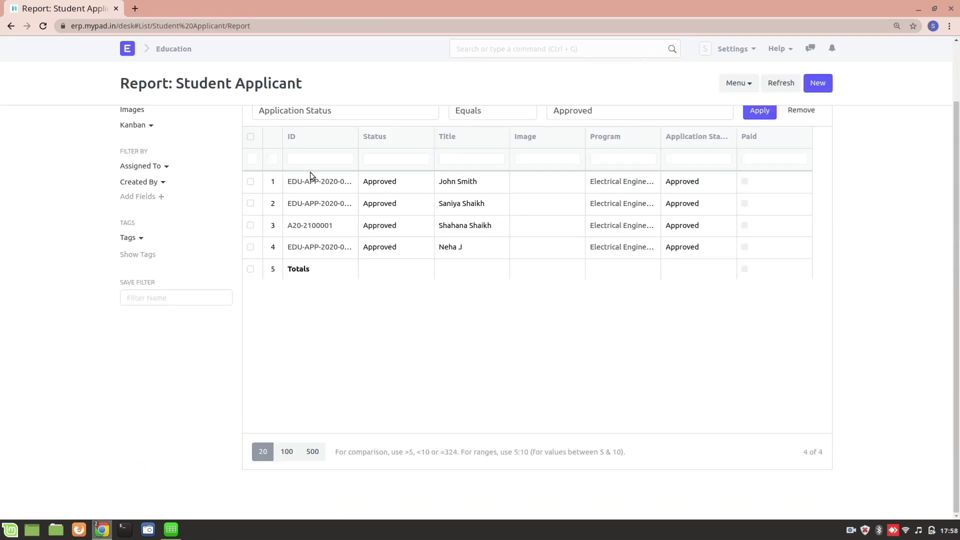
- Remove the Application Status filter from the Student Applicant report and switch to the list view
{"action": "scroll", "coordinate": [361, 269], "scroll_direction": "up", "scroll_amount": 3}
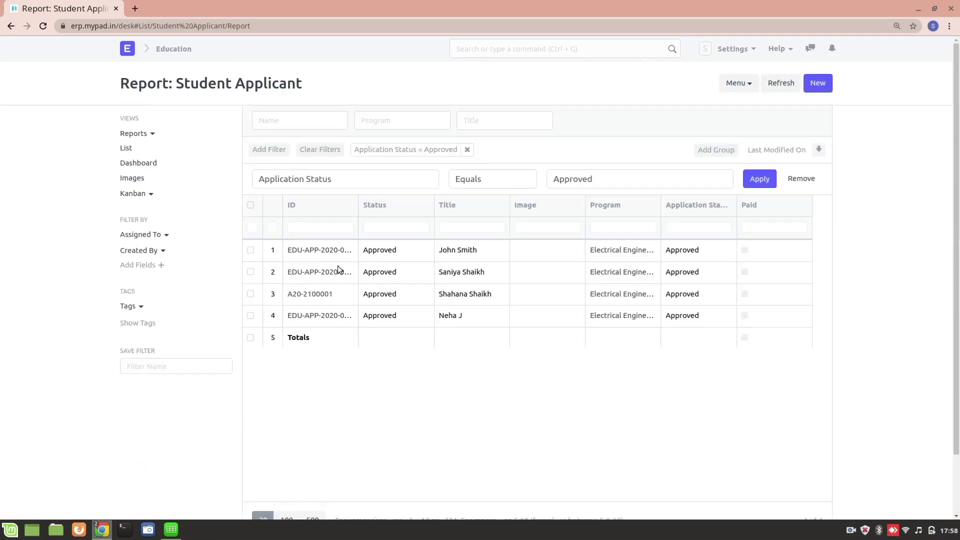
{"action": "left_click", "coordinate": [468, 149]}
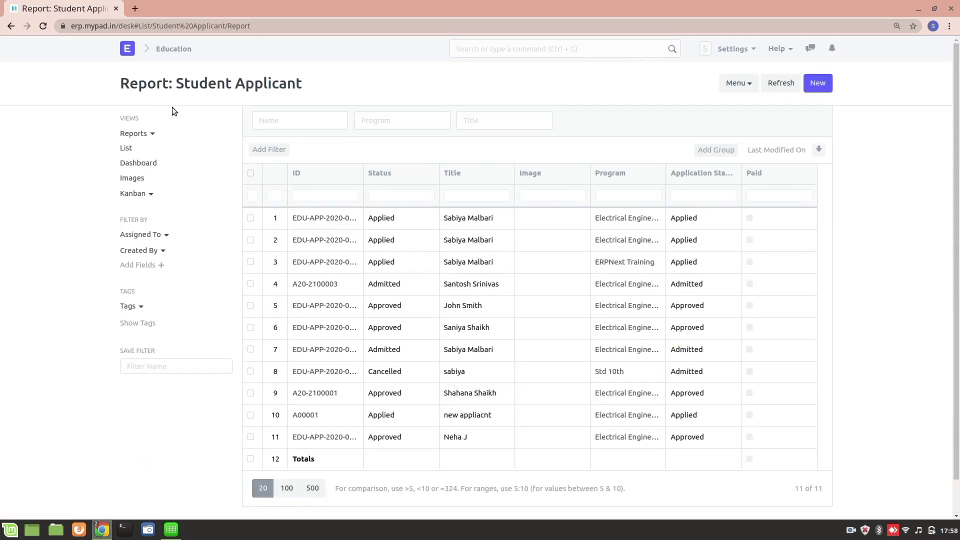
{"action": "left_click", "coordinate": [126, 147]}
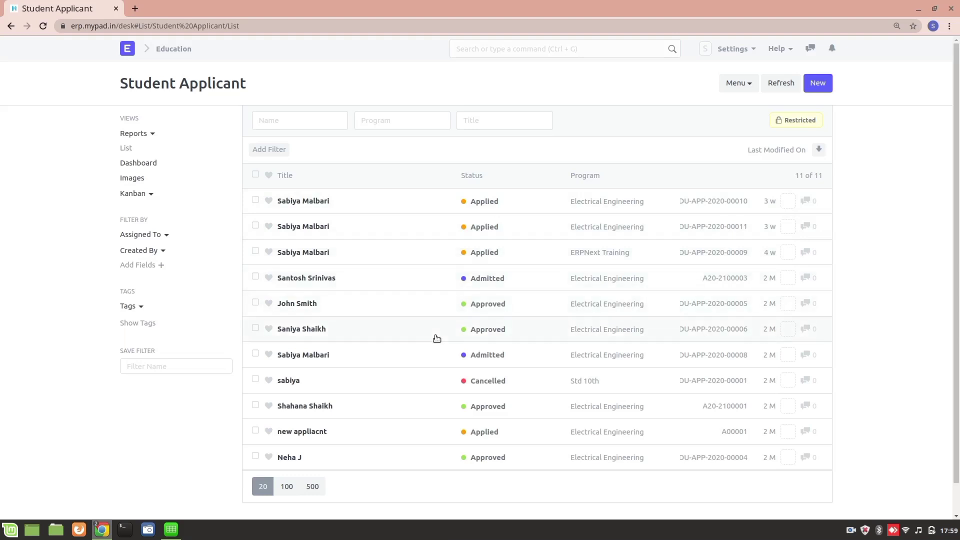
- Look over the Student Applicant list and open it in the Report Builder
{"action": "scroll", "coordinate": [436, 338], "scroll_direction": "down", "scroll_amount": 1}
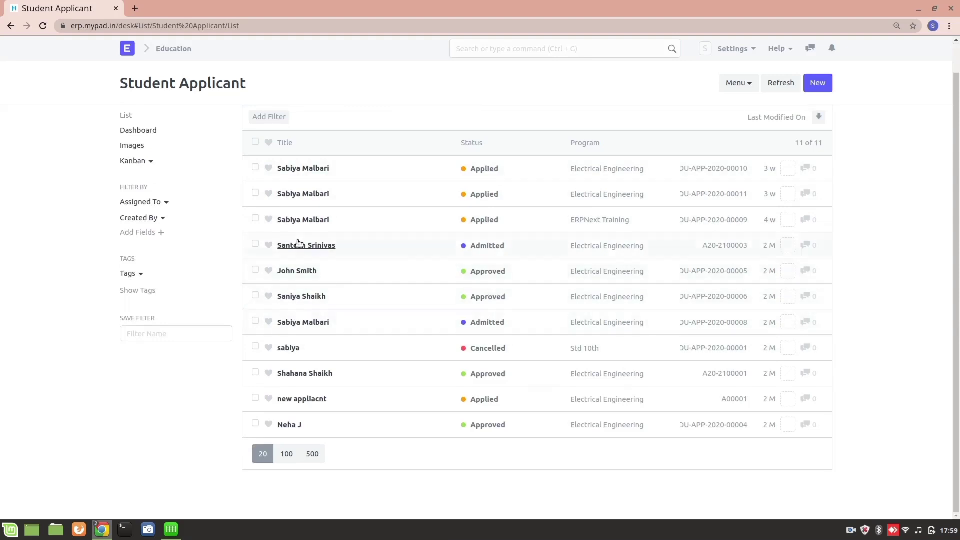
{"action": "scroll", "coordinate": [298, 244], "scroll_direction": "up", "scroll_amount": 1}
{"action": "left_click", "coordinate": [148, 134]}
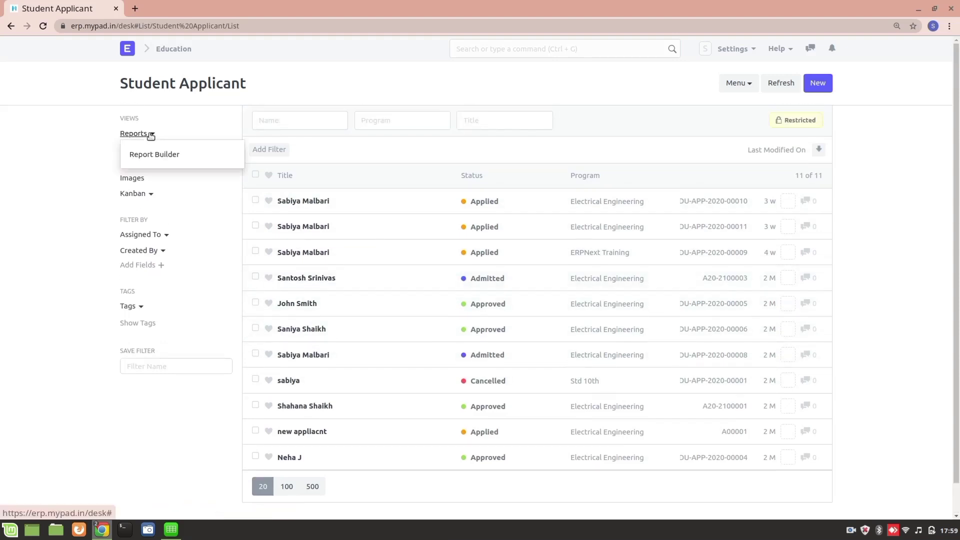
{"action": "left_click", "coordinate": [158, 155]}
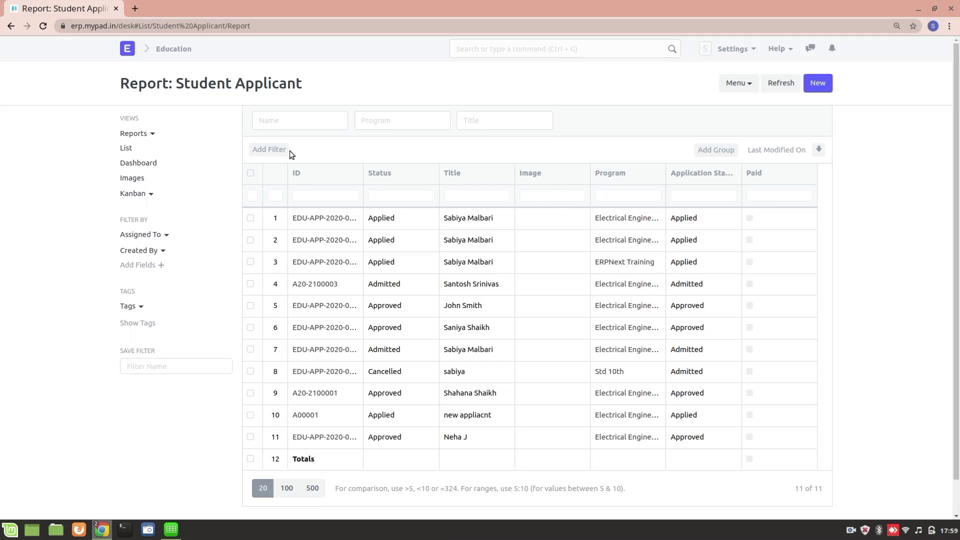
- Filter the Student Applicant report to records whose Application Status equals Approved
{"action": "left_click", "coordinate": [275, 151]}
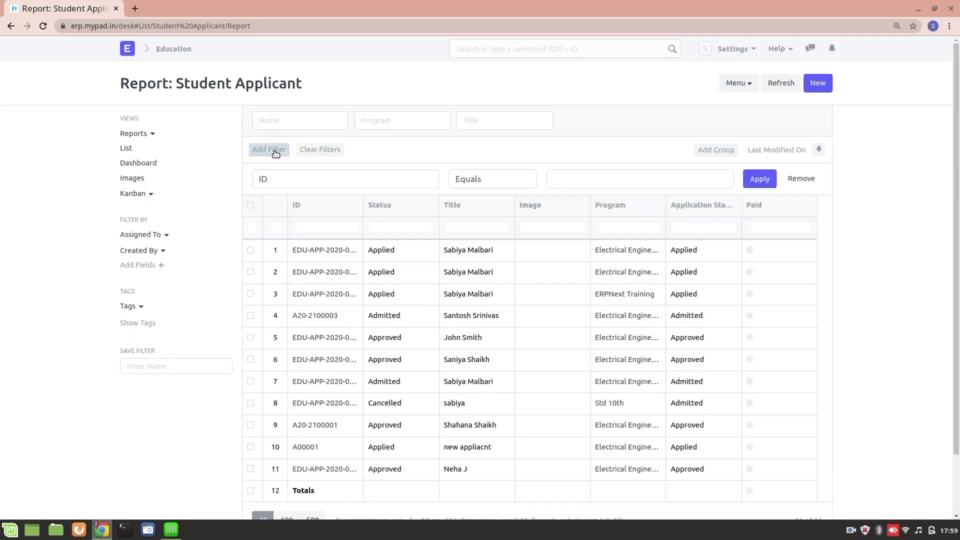
{"action": "left_click", "coordinate": [252, 178]}
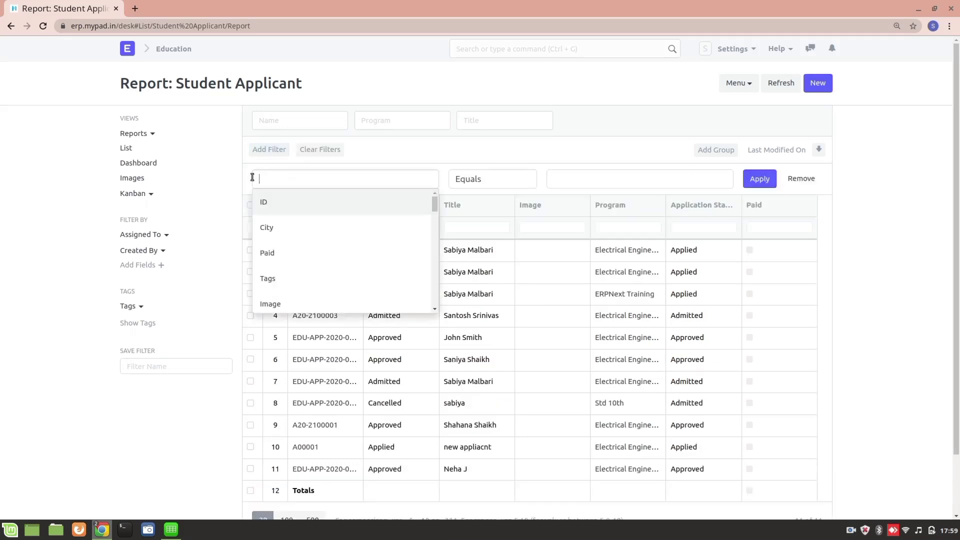
{"action": "type", "text": "appli"}
{"action": "left_click", "coordinate": [307, 229]}
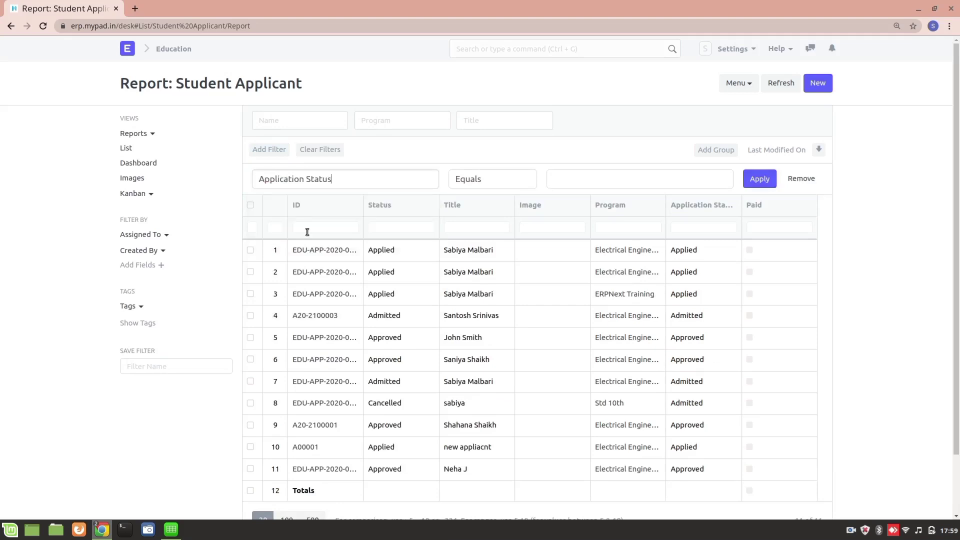
{"action": "left_click", "coordinate": [582, 173]}
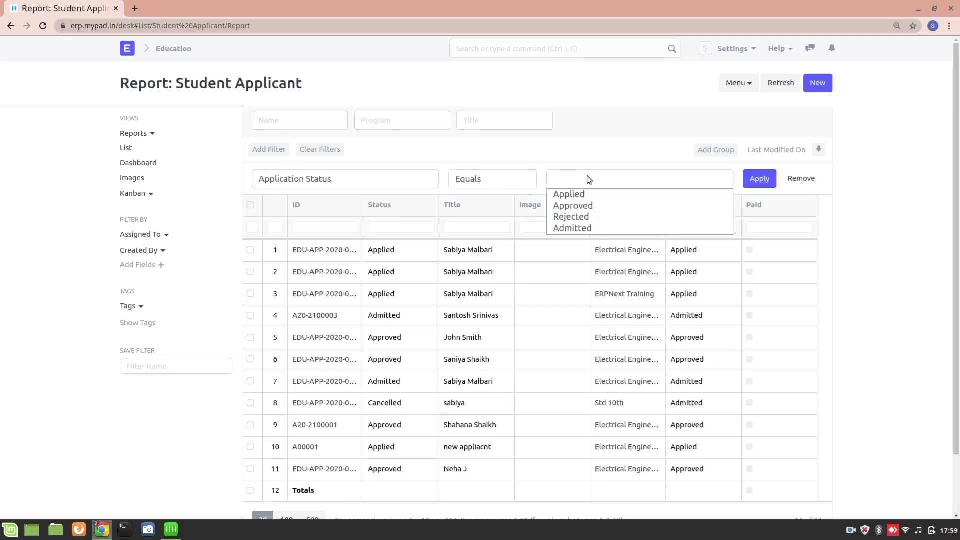
{"action": "left_click", "coordinate": [582, 204]}
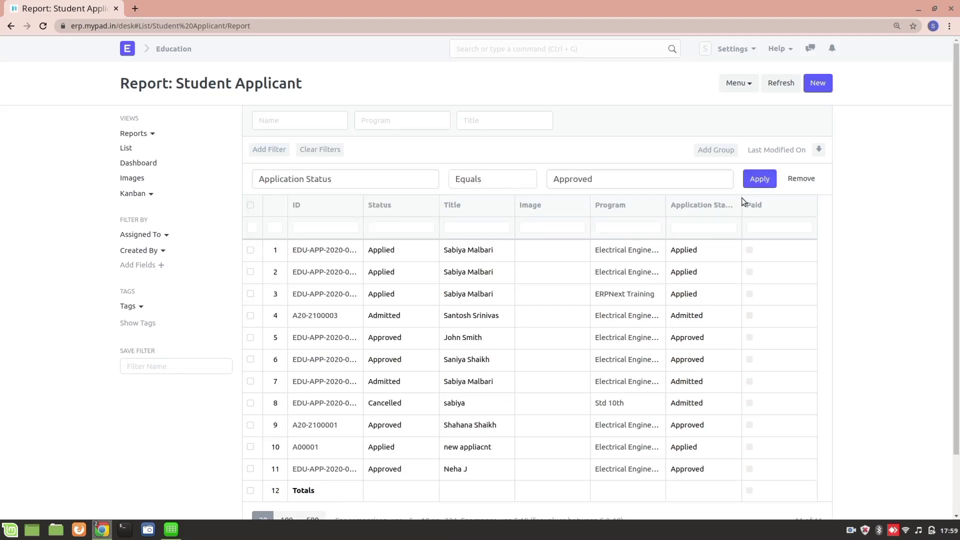
{"action": "left_click", "coordinate": [766, 179]}
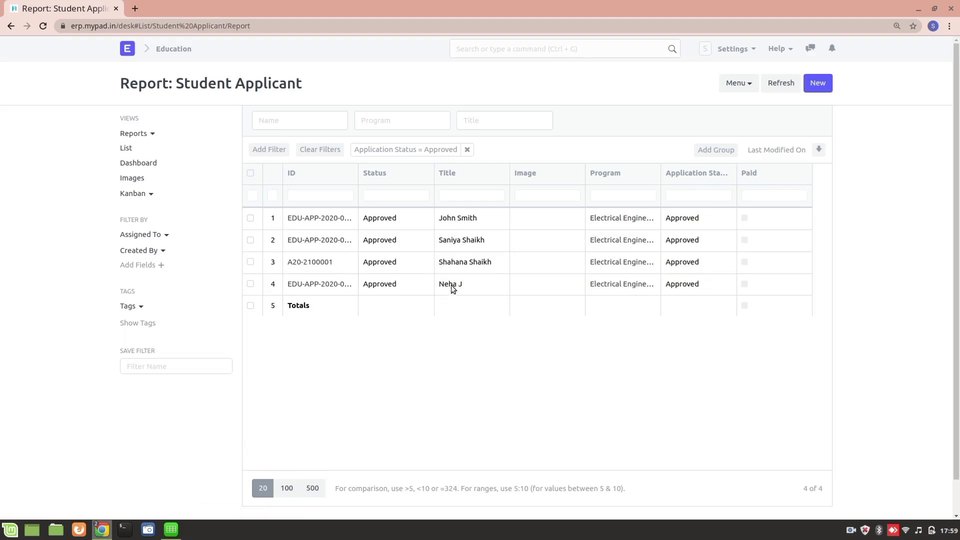
- Sort the Student Applicant report by Title in ascending order
{"action": "left_click", "coordinate": [791, 150]}
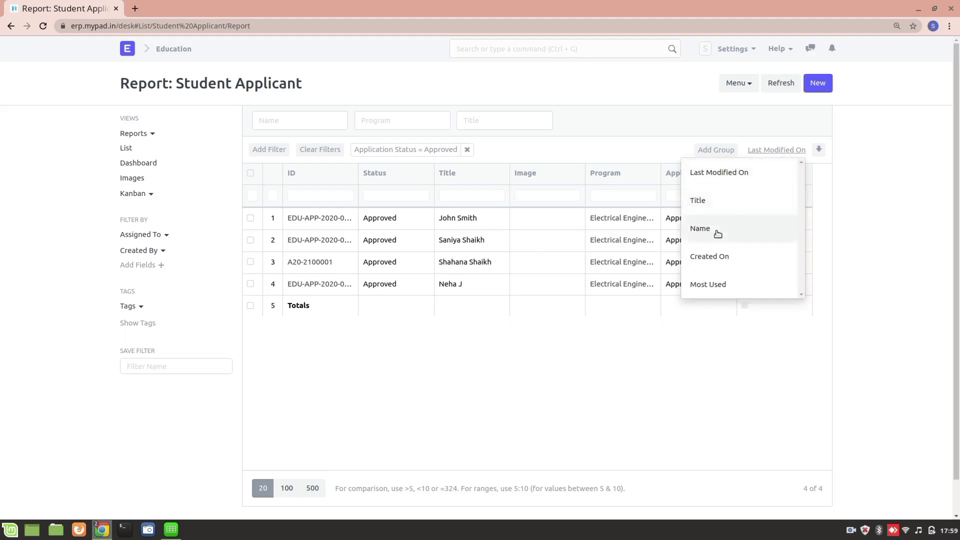
{"action": "scroll", "coordinate": [721, 238], "scroll_direction": "down", "scroll_amount": 1}
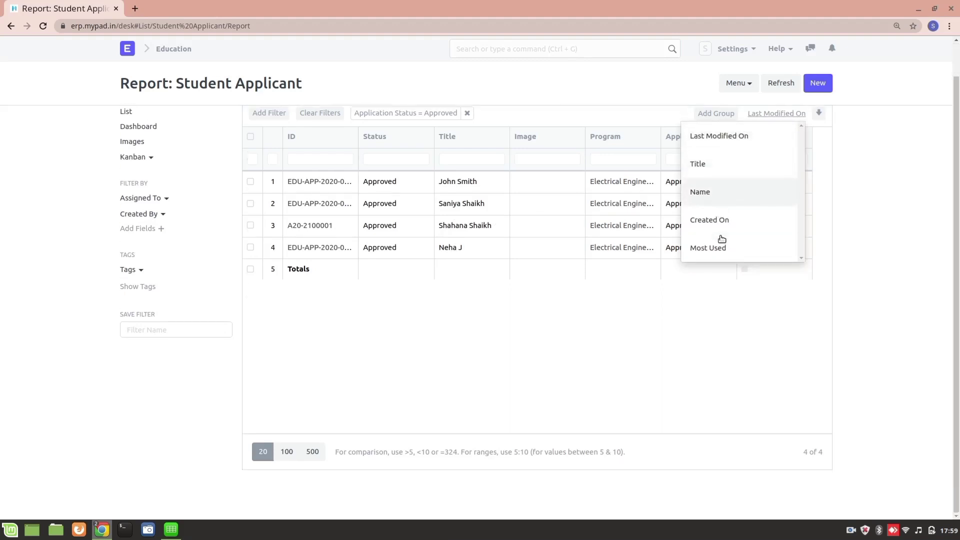
{"action": "left_click", "coordinate": [718, 166]}
{"action": "scroll", "coordinate": [781, 184], "scroll_direction": "up", "scroll_amount": 1}
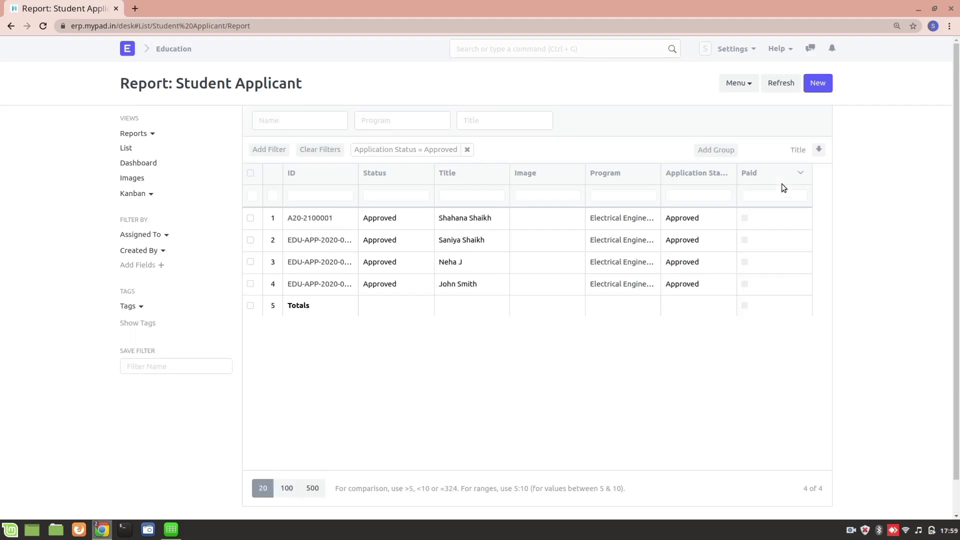
{"action": "left_click", "coordinate": [818, 149]}
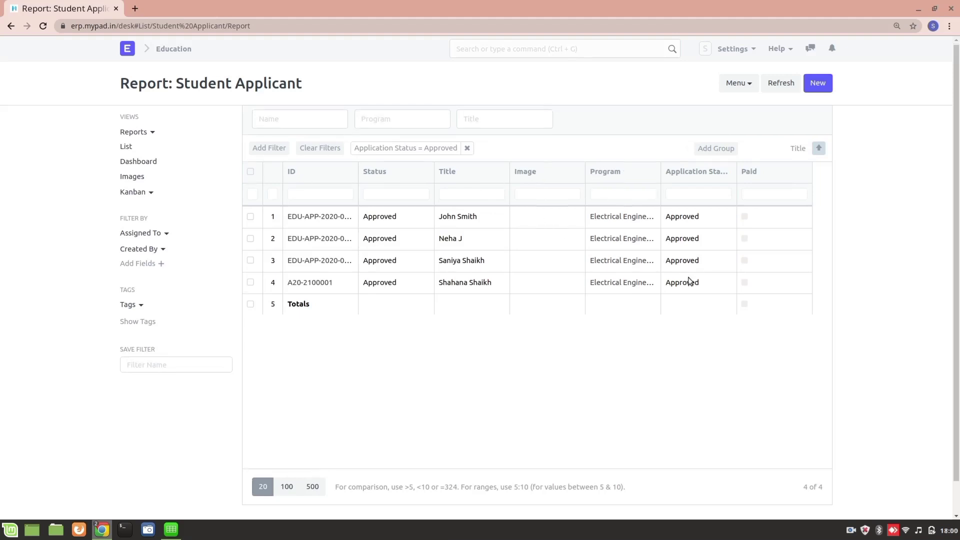
- Remove the Paid column from the Student Applicant report's picked columns and apply the column selection
{"action": "scroll", "coordinate": [745, 223], "scroll_direction": "down", "scroll_amount": 1}
{"action": "left_click", "coordinate": [736, 91]}
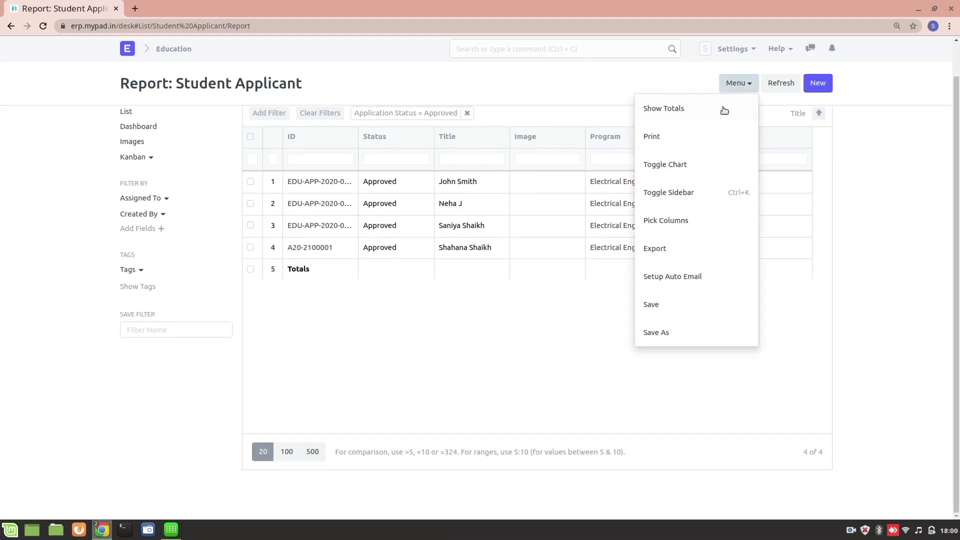
{"action": "left_click", "coordinate": [671, 218]}
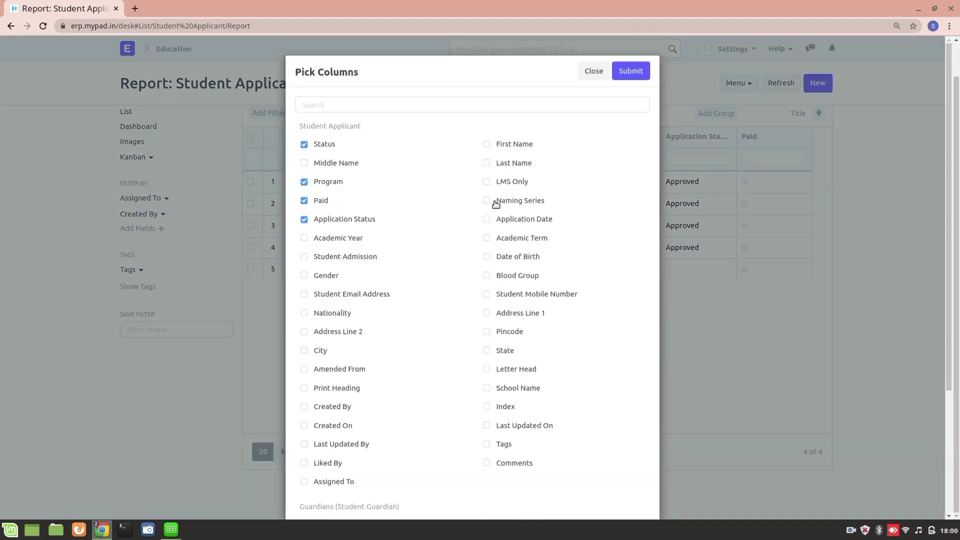
{"action": "left_click", "coordinate": [304, 201]}
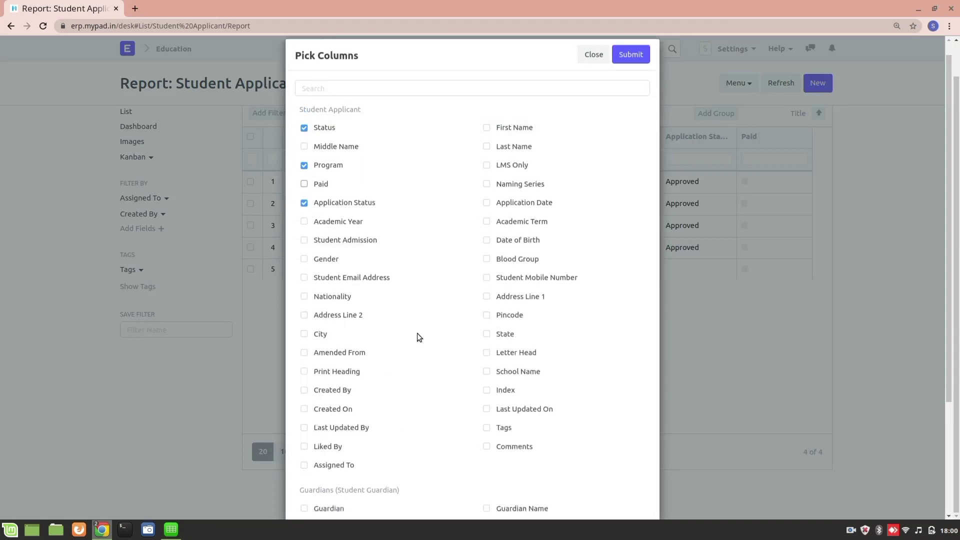
{"action": "scroll", "coordinate": [419, 337], "scroll_direction": "down", "scroll_amount": 4}
{"action": "scroll", "coordinate": [419, 337], "scroll_direction": "up", "scroll_amount": 4}
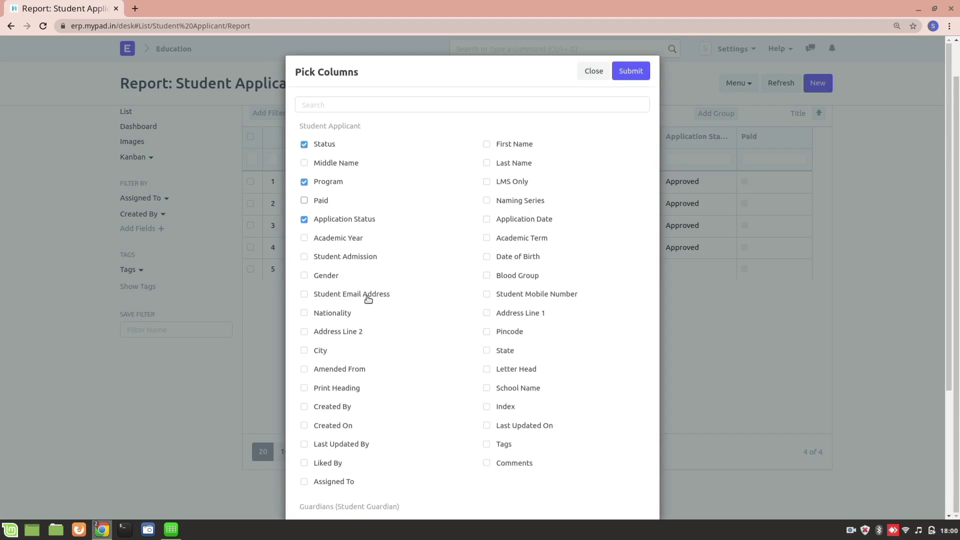
{"action": "scroll", "coordinate": [367, 296], "scroll_direction": "down", "scroll_amount": 1}
{"action": "scroll", "coordinate": [367, 296], "scroll_direction": "up", "scroll_amount": 1}
{"action": "left_click", "coordinate": [625, 71]}
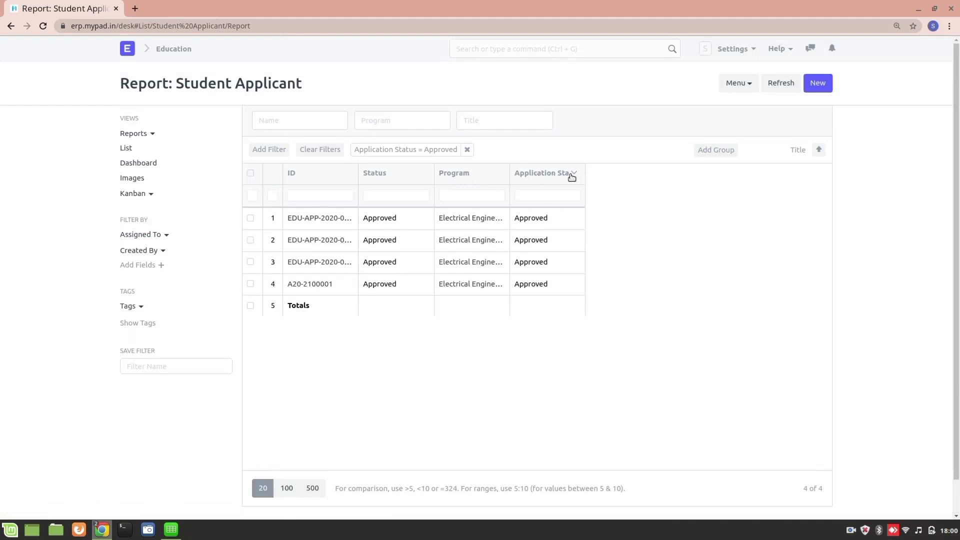
- Save the customised report under the new name Approved Applicant and check the list of available reports
{"action": "left_click", "coordinate": [740, 86]}
{"action": "left_click", "coordinate": [682, 306]}
{"action": "left_click", "coordinate": [740, 86]}
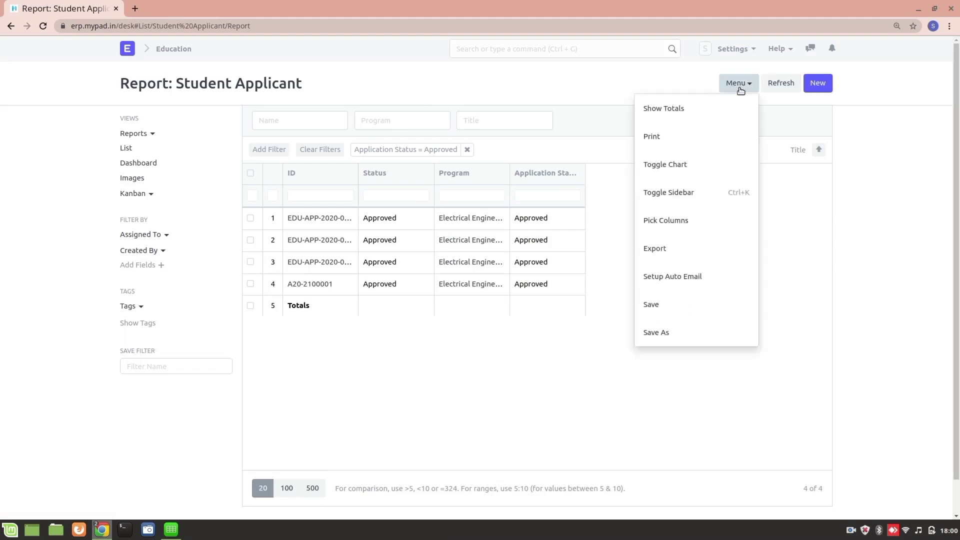
{"action": "left_click", "coordinate": [698, 328]}
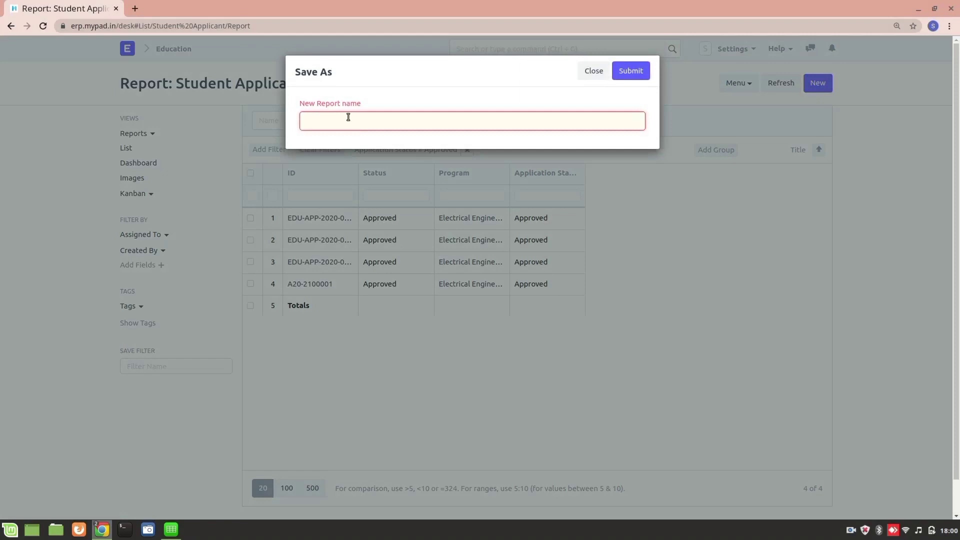
{"action": "type", "text": "App"}
{"action": "key", "text": "BackSpace"}
{"action": "type", "text": "proved Applicant"}
{"action": "left_click", "coordinate": [627, 68]}
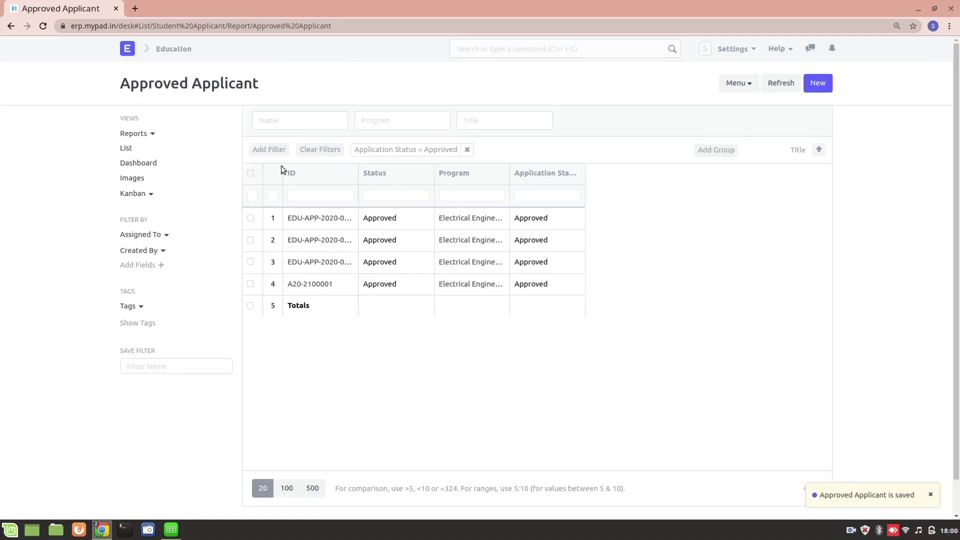
{"action": "left_click", "coordinate": [150, 133]}
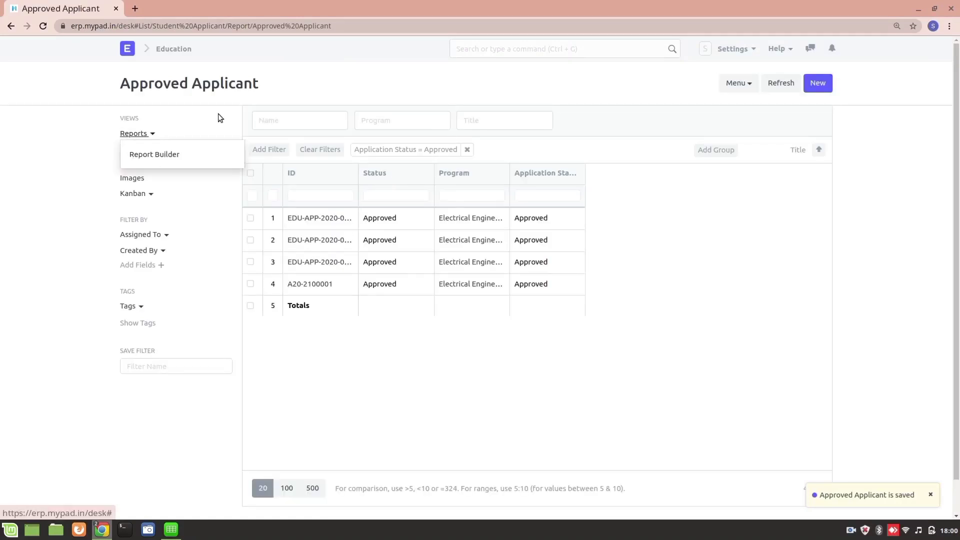
{"action": "left_click", "coordinate": [343, 90]}
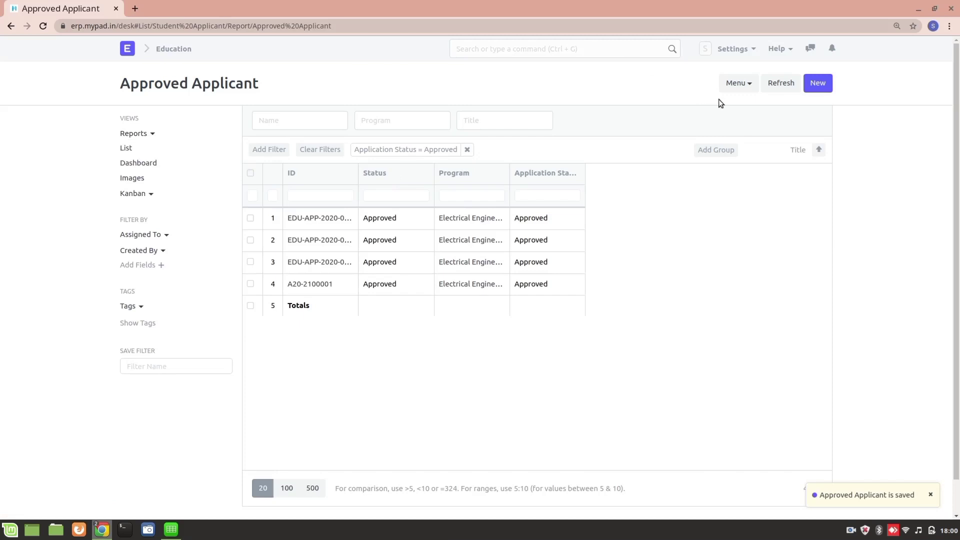
- Export the Approved Applicant report as an Excel file and open the downloaded spreadsheet
{"action": "left_click", "coordinate": [748, 84]}
{"action": "left_click", "coordinate": [680, 249]}
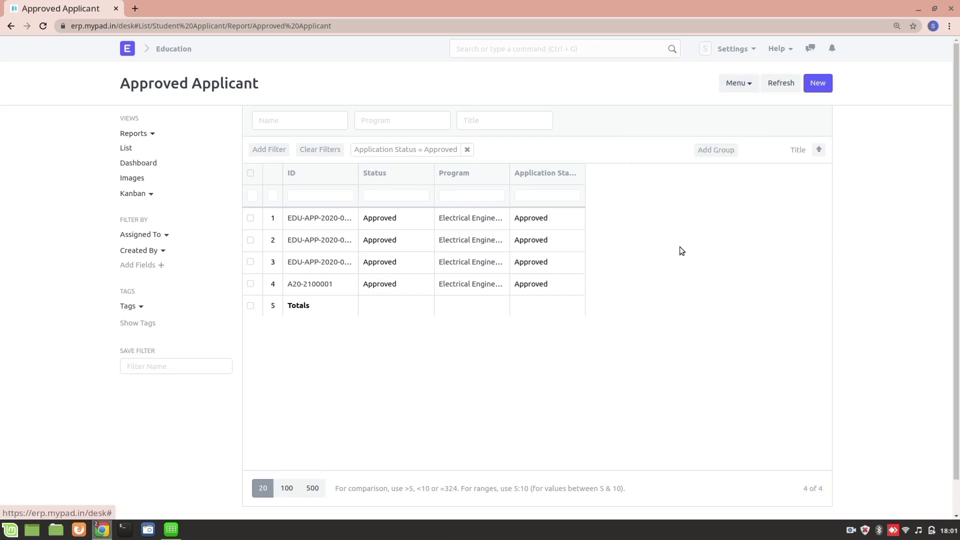
{"action": "left_click", "coordinate": [628, 73]}
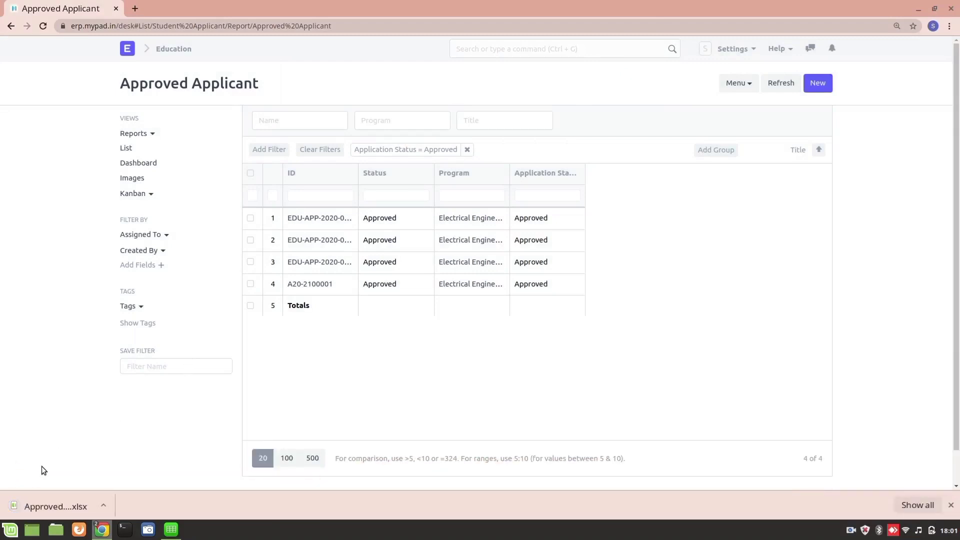
{"action": "left_click", "coordinate": [51, 499]}
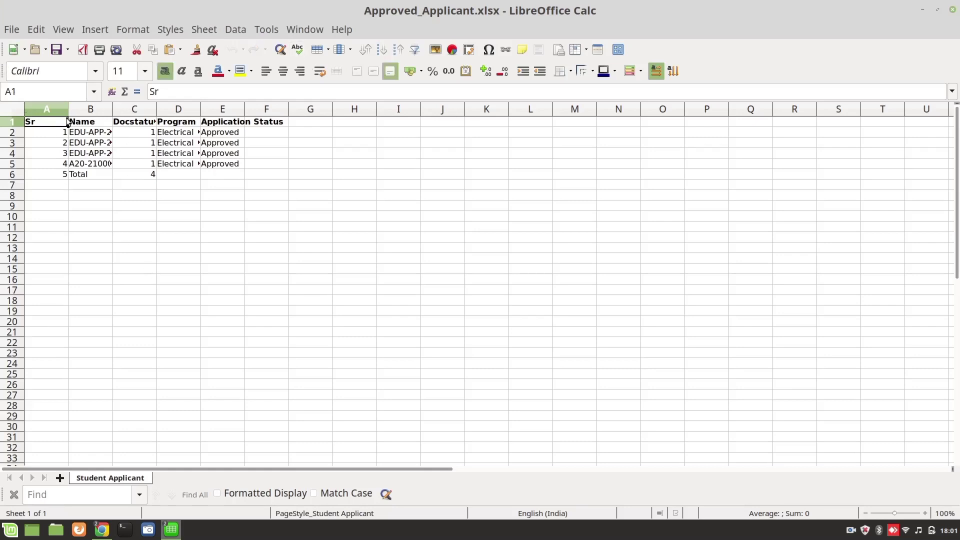
- Switch back to the browser and remove the Application Status filter from the Approved Applicant report
{"action": "key", "text": "alt+Tab"}
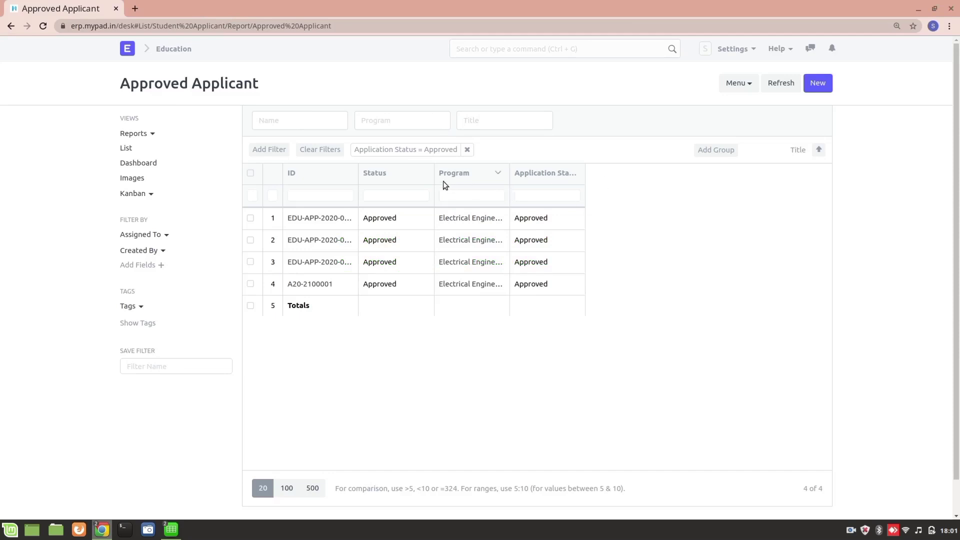
{"action": "left_click", "coordinate": [467, 150]}
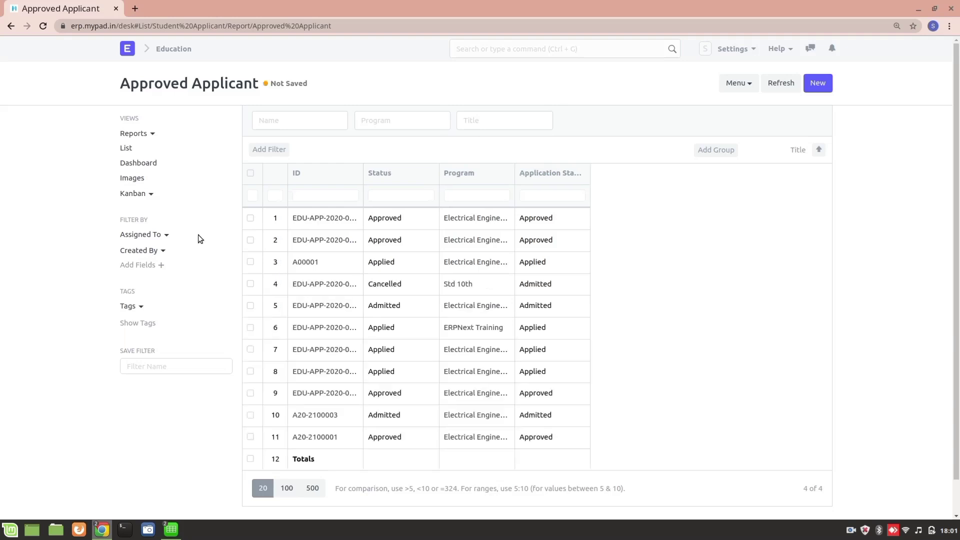